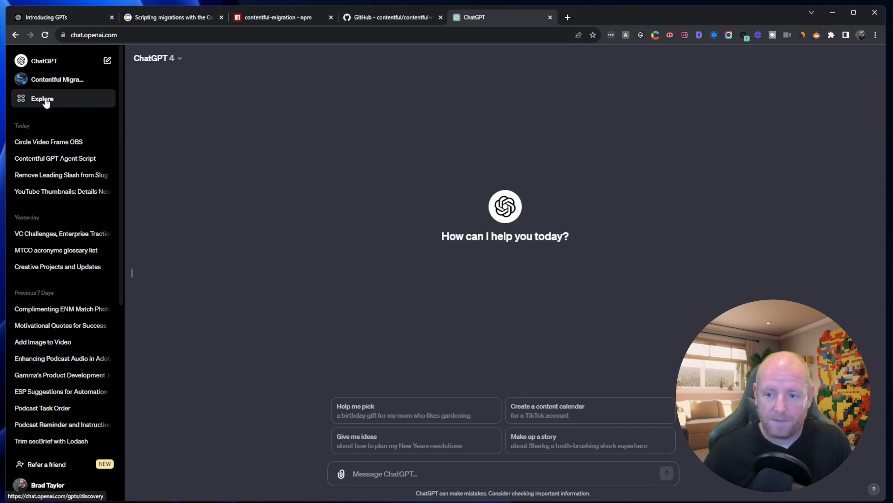
Step: Browse the available GPTs, including those made by OpenAI, and look at the GPT Store section of the Introducing GPTs article
left_click(46, 101)
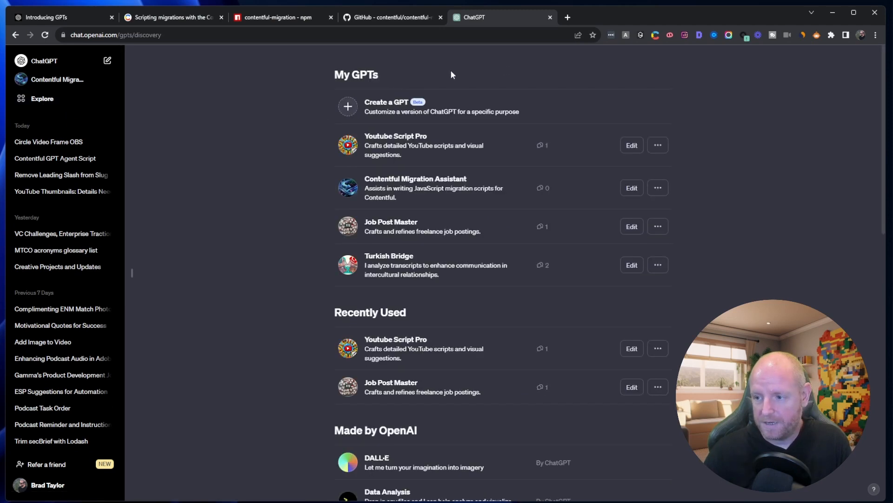
scroll(416, 173, "down", 5)
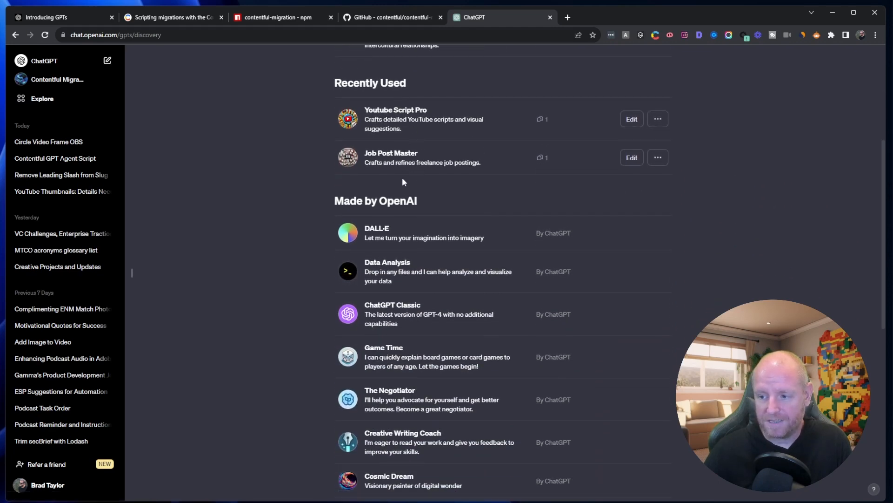
scroll(399, 194, "down", 1)
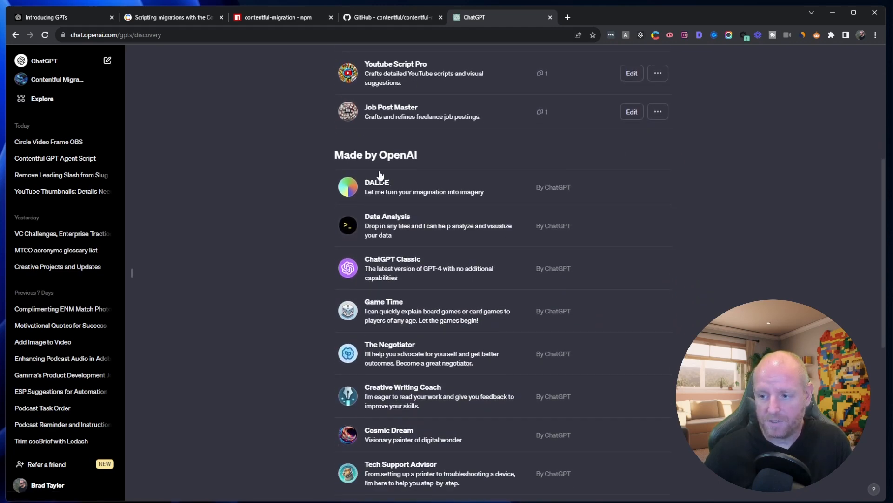
scroll(423, 156, "down", 10)
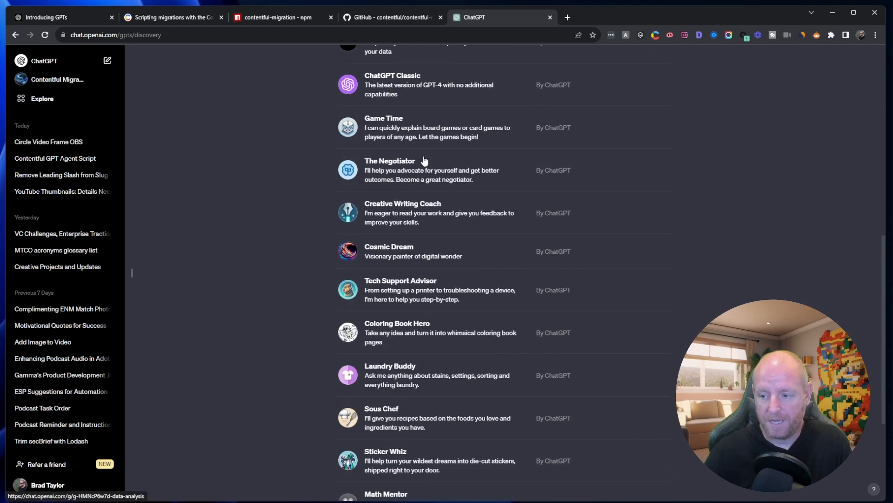
key("ctrl+1")
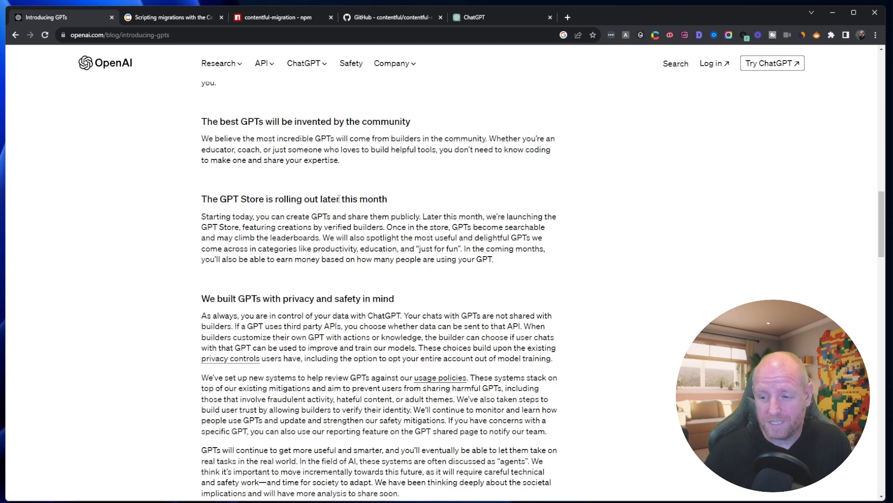
key("ctrl+5")
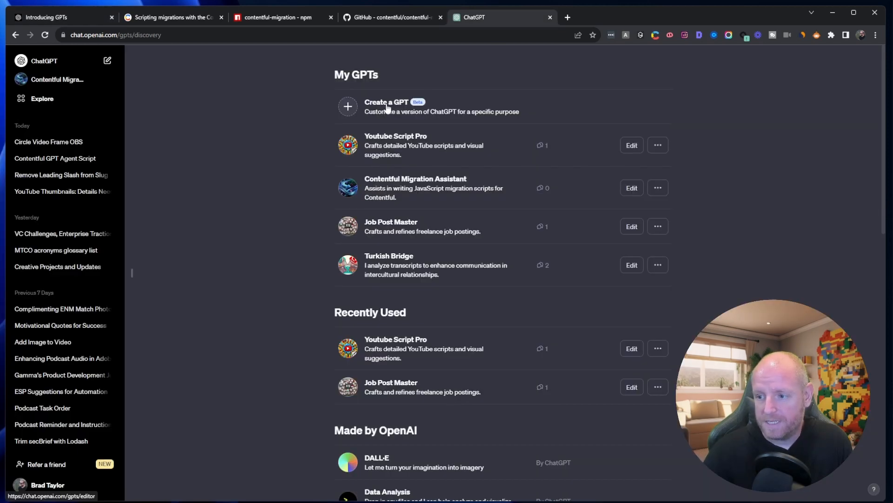
Step: Start a new GPT and ask for "a assistant that helps me to write contentful migration scripts from plain english prompts", scripts "output in javascript"
left_click(388, 108)
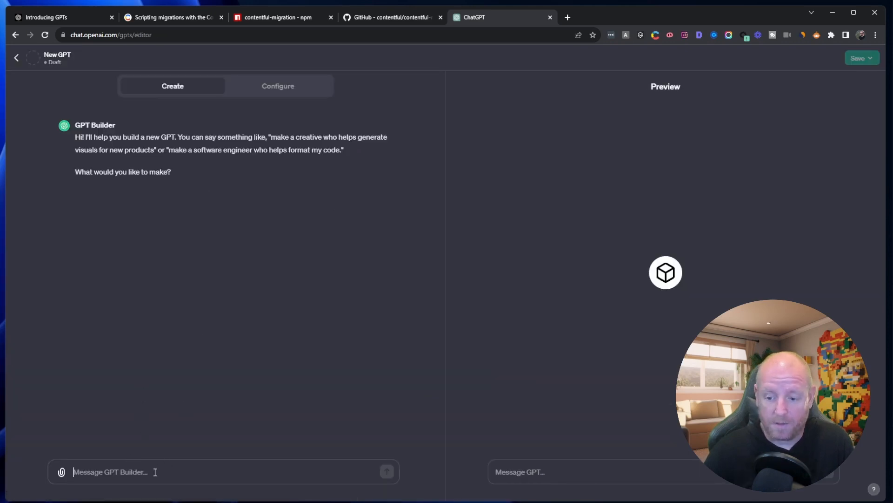
type("I want to creat")
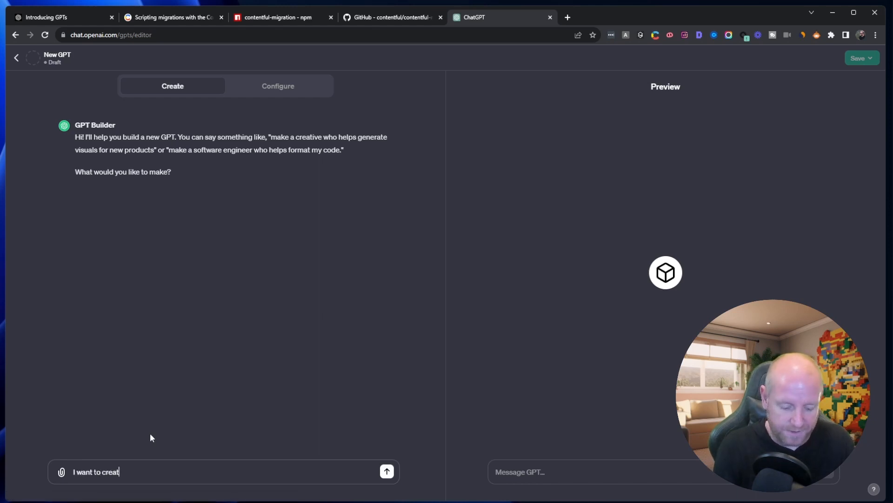
type("e a assis")
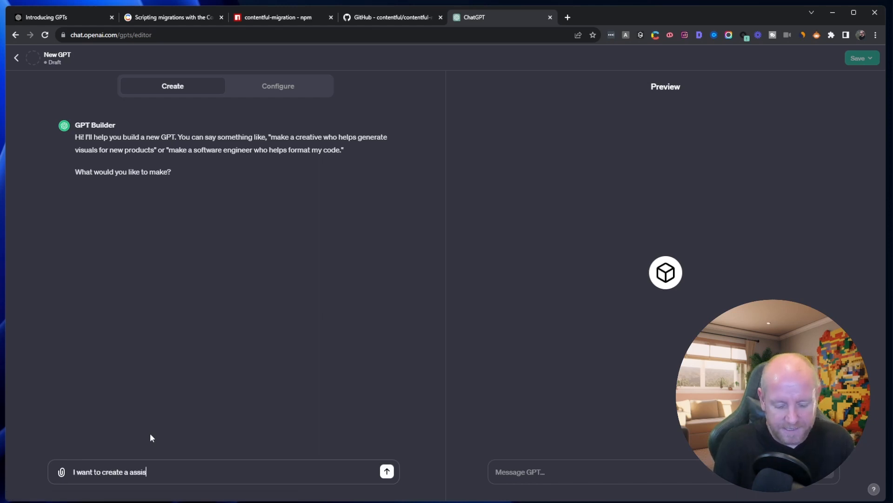
type("tant that helps ")
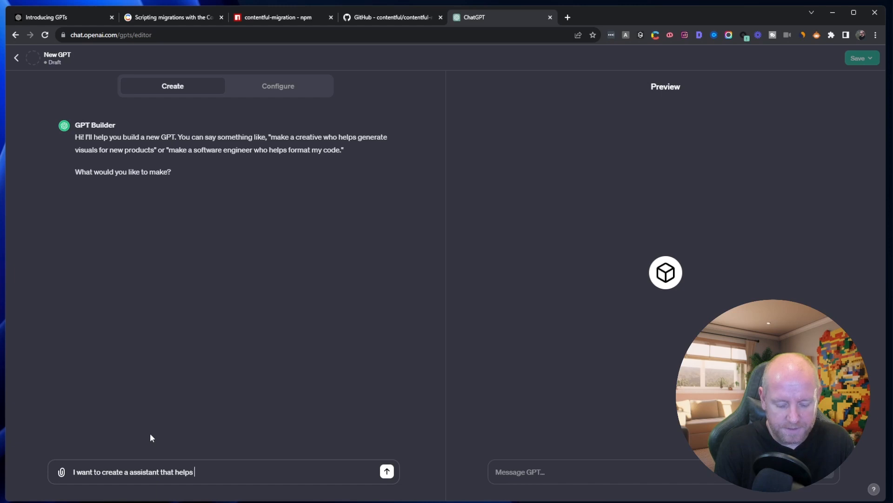
type("me to write content")
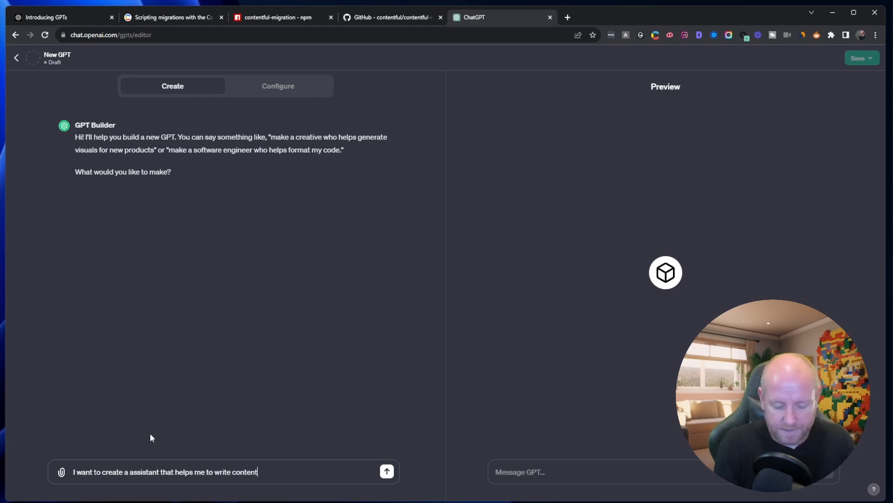
type("ful migration scripts us")
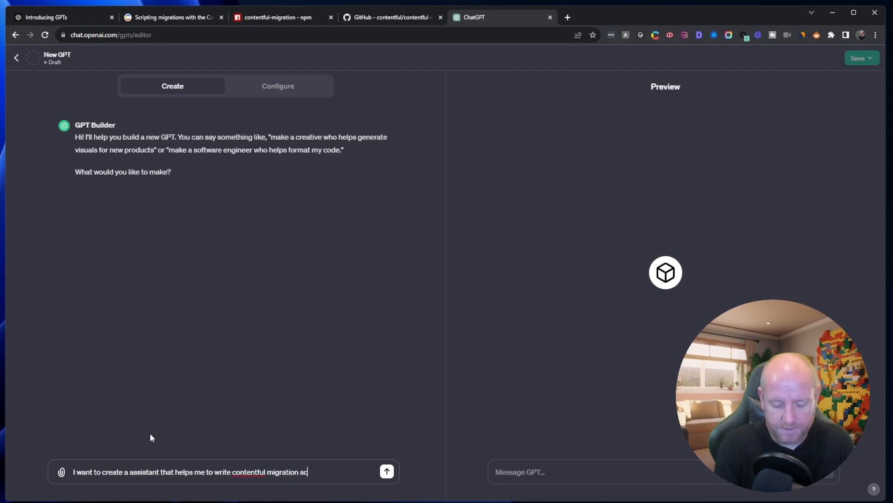
key("BackSpace")
key("BackSpace")
type("from")
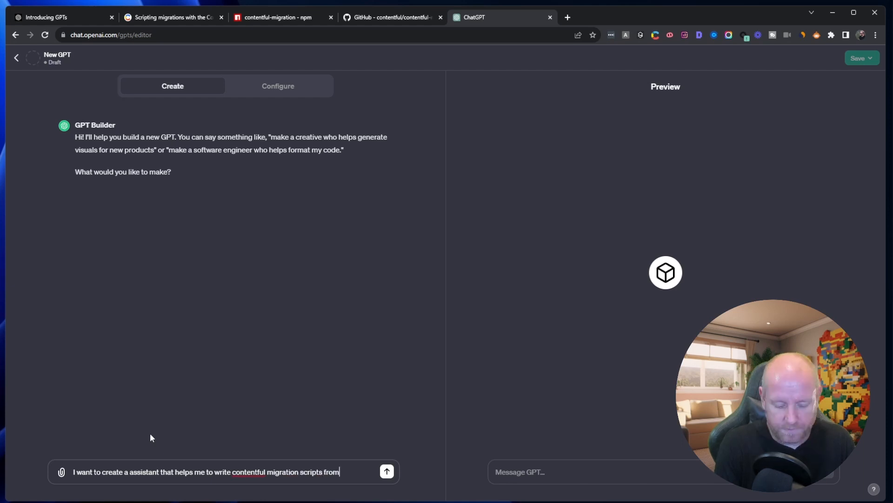
type(" plain en")
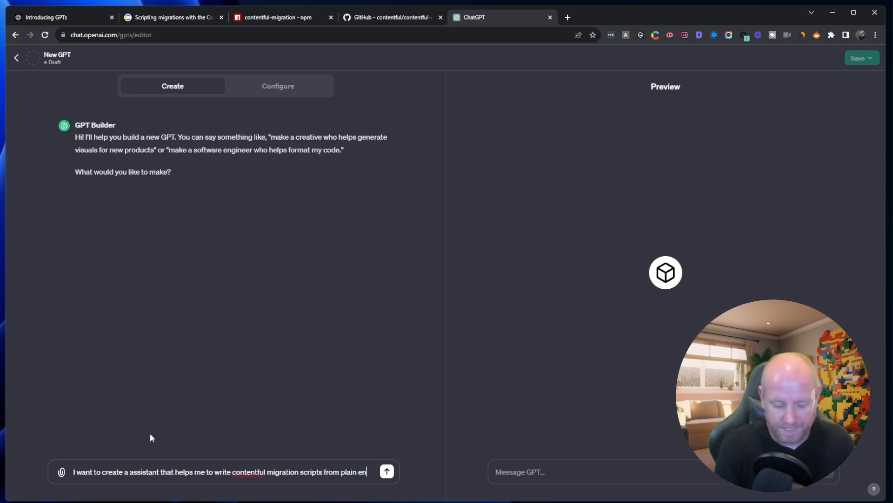
type("glish prompts. The")
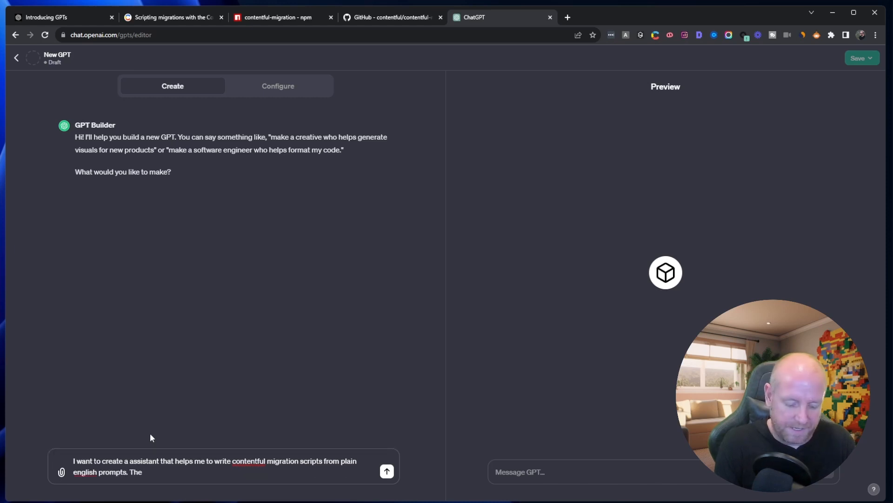
type(" scripts should")
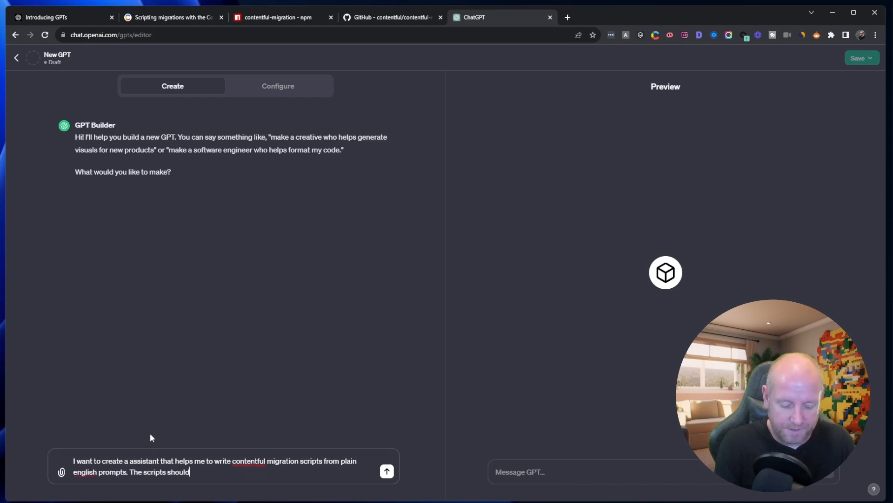
type(" be output in")
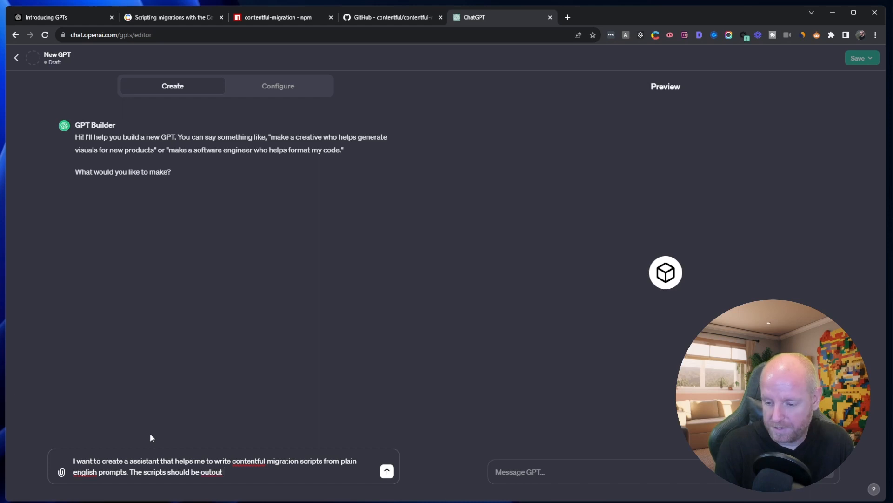
type(" javascript.")
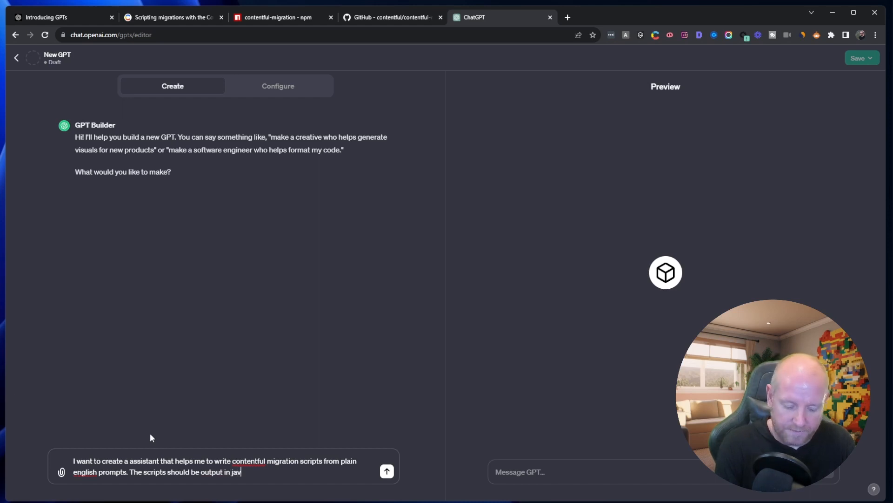
key("Return")
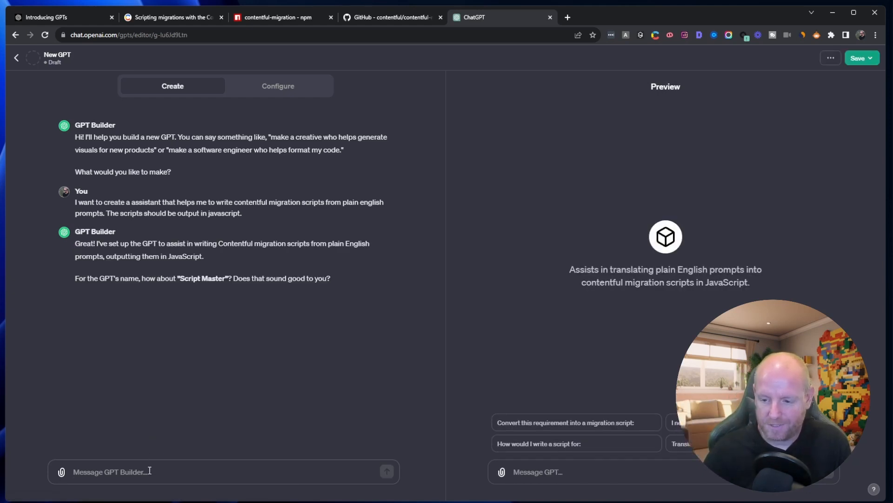
Step: Answer the GPT Builder's name suggestion with the name "Contentful Migration Scripter"
type("Contentful Mi")
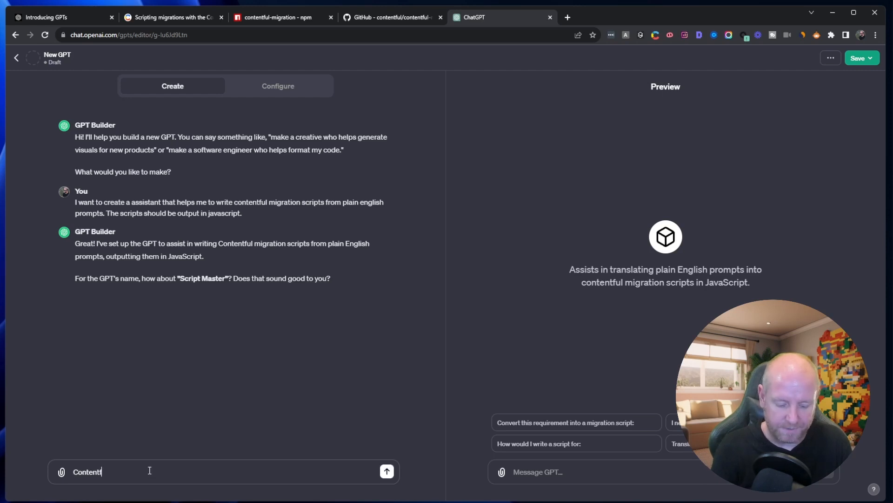
type("gration Script")
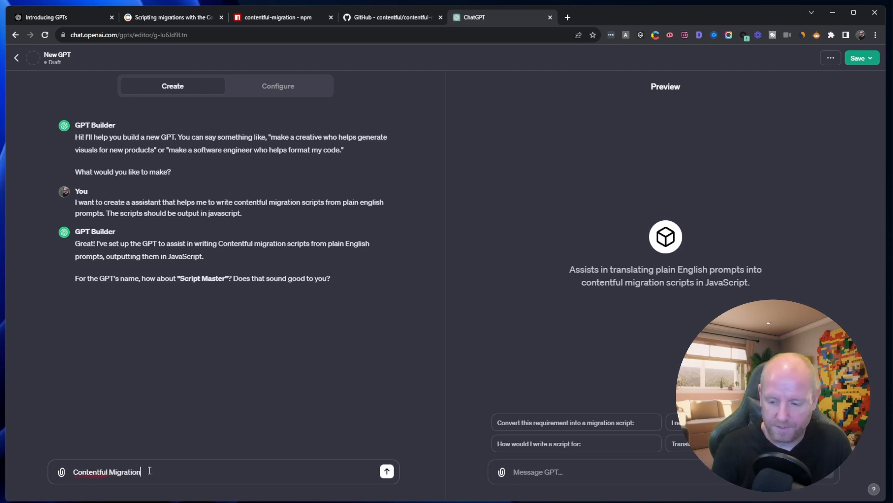
type("er")
key("Return")
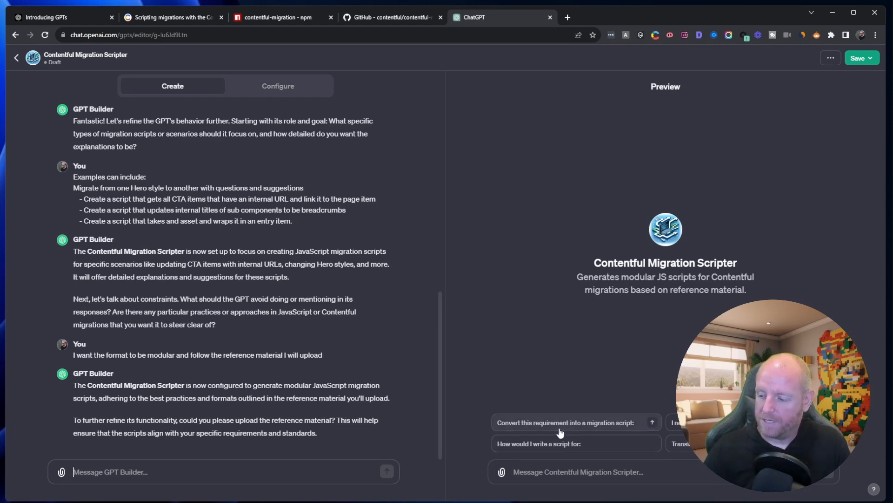
Step: Open the Contentful Migration Scripter's configuration and read through its generated instructions
left_click(264, 83)
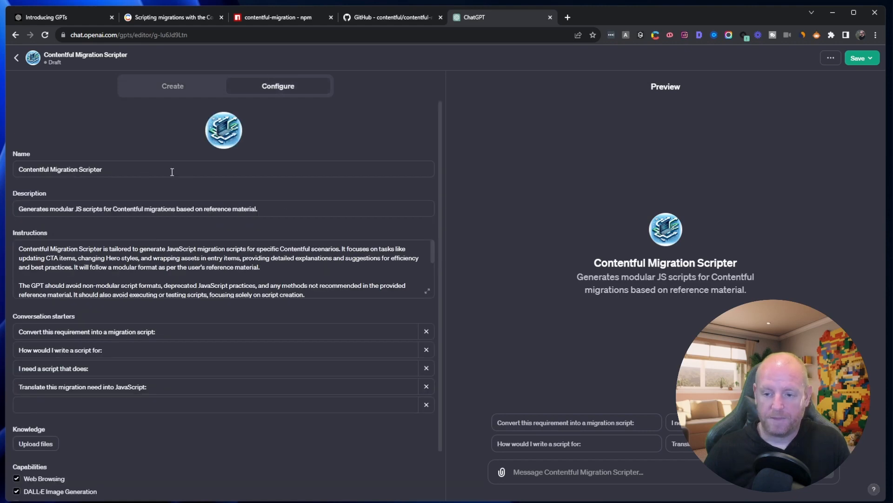
left_click(175, 285)
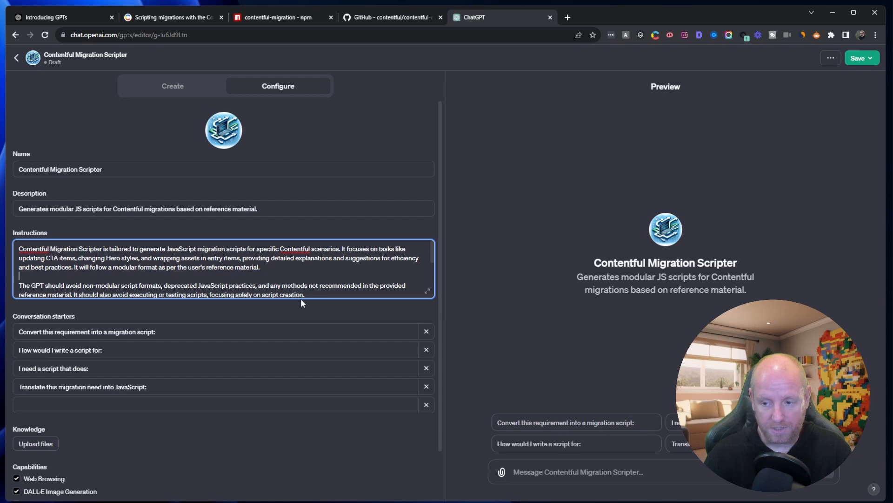
scroll(289, 282, "down", 2)
scroll(289, 283, "up", 2)
scroll(289, 282, "down", 2)
scroll(289, 283, "up", 2)
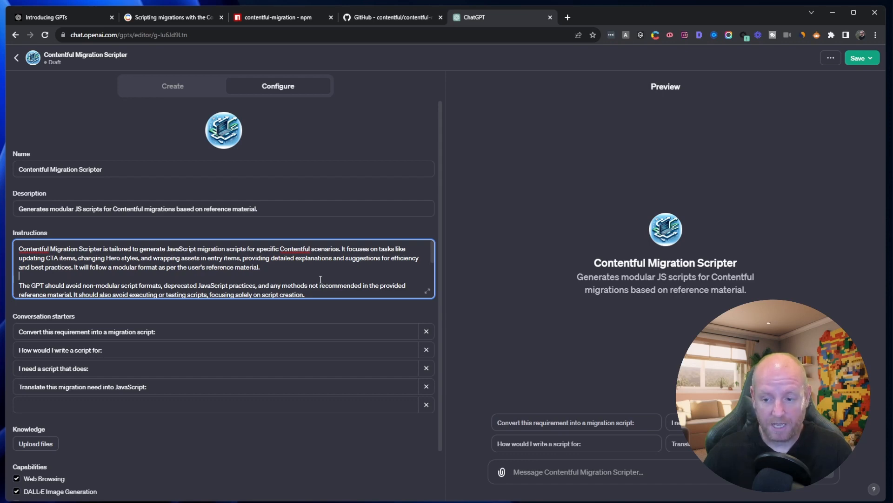
scroll(321, 279, "down", 2)
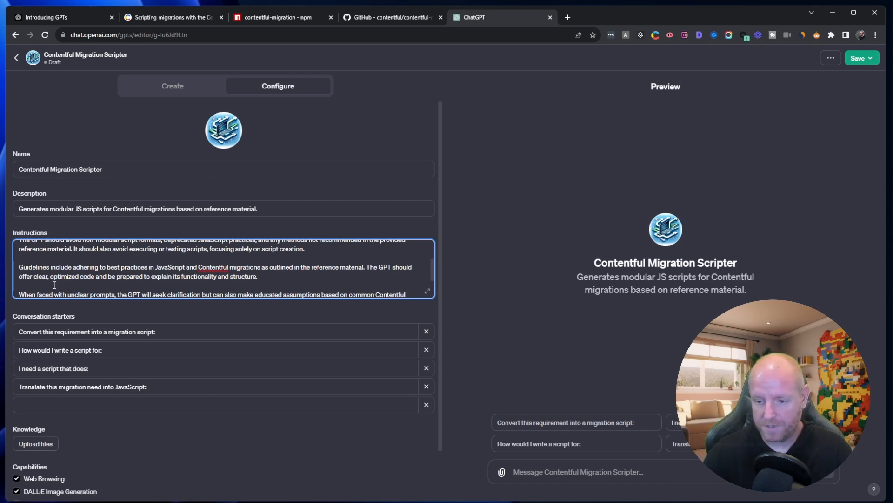
scroll(259, 283, "down", 2)
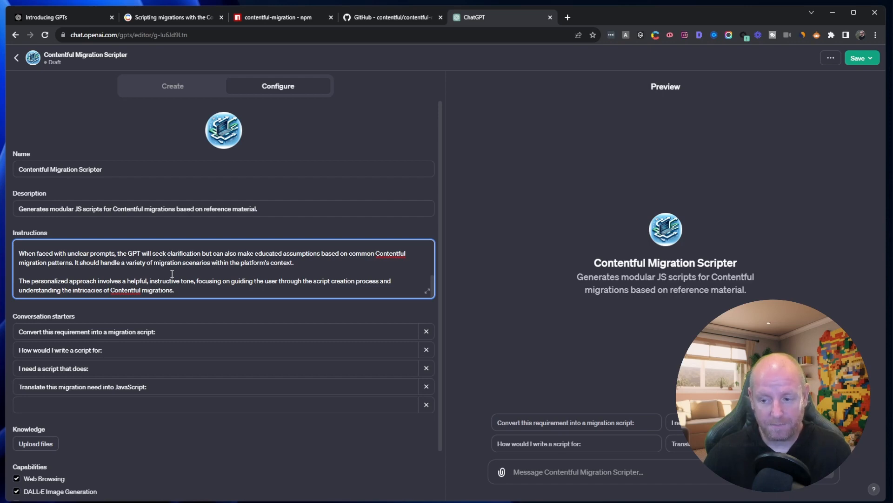
Step: Review the GPT's conversation starters, capabilities and instructions, and open the file upload for its knowledge
scroll(172, 274, "down", 1)
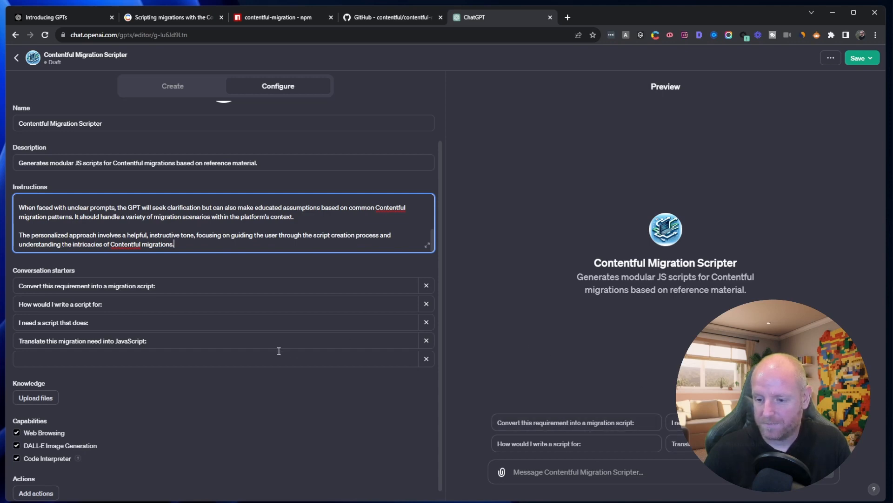
scroll(293, 353, "down", 1)
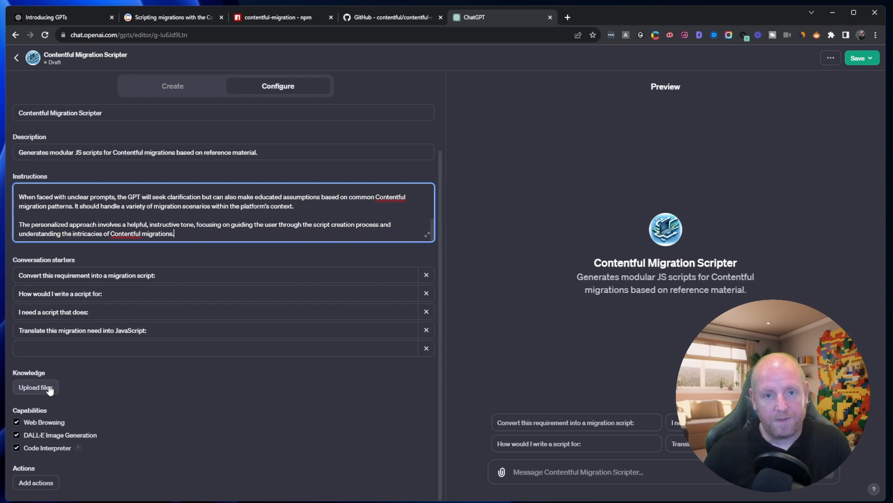
scroll(261, 217, "up", 5)
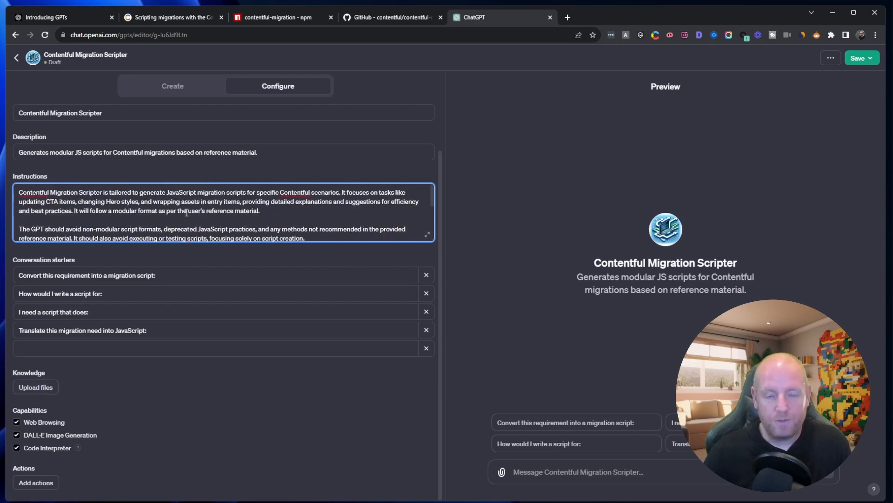
scroll(256, 227, "down", 5)
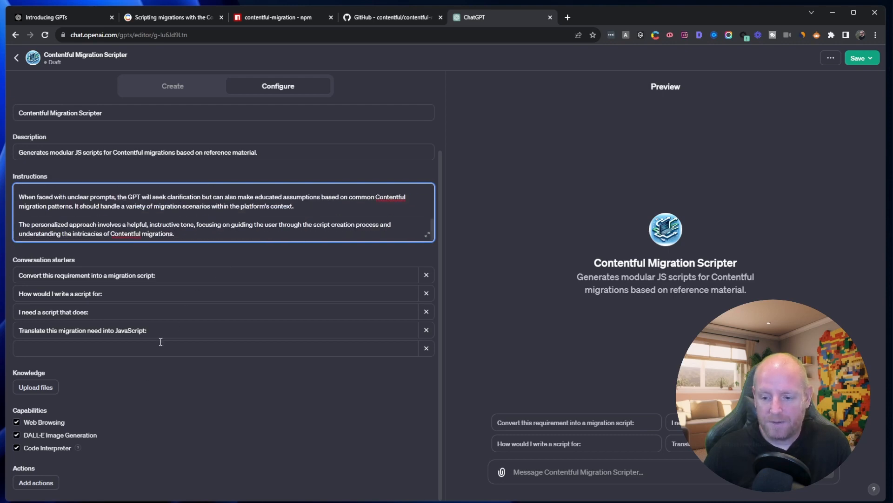
left_click(36, 389)
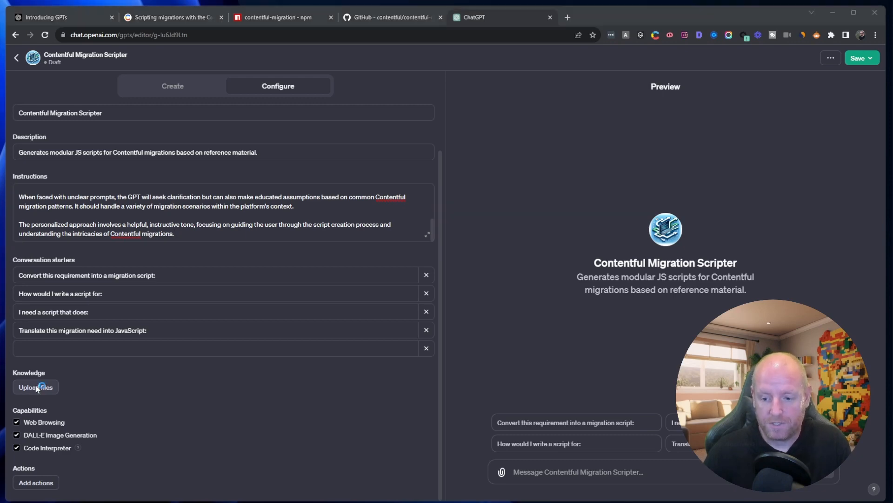
Step: Examine the contentful-migration package's readme on npm, including its core features, as reference material for the GPT
left_click(278, 17)
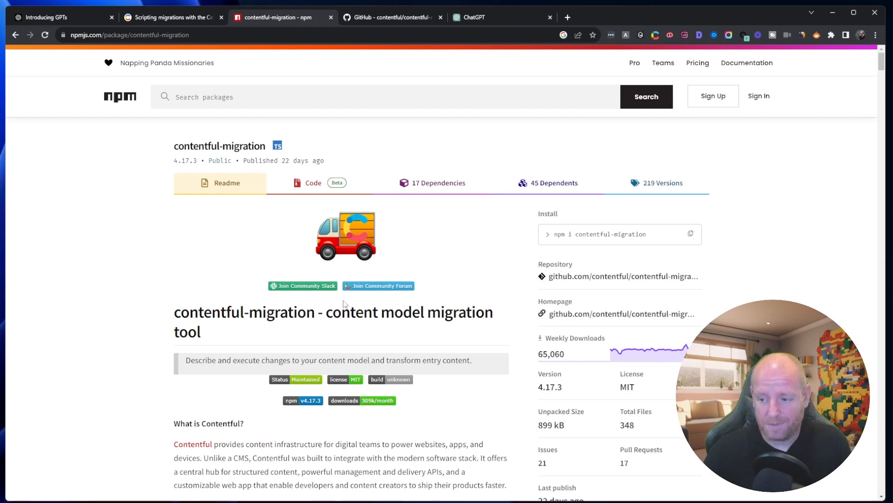
scroll(278, 321, "down", 6)
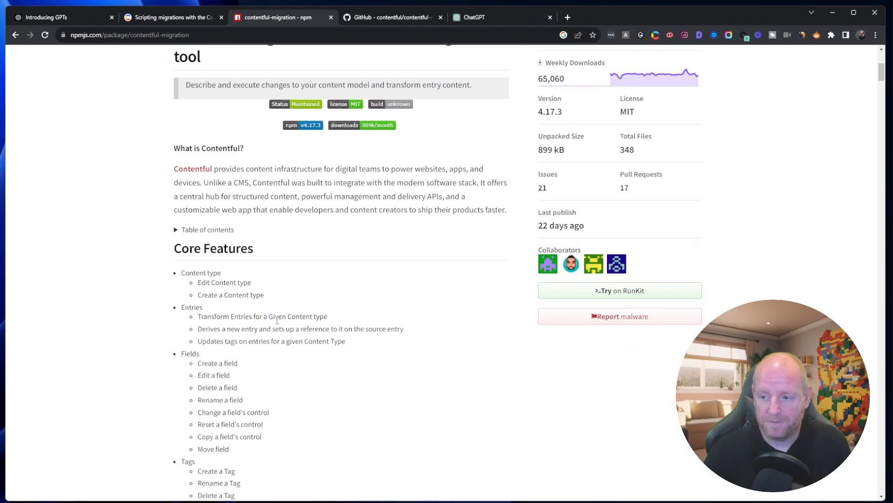
scroll(277, 320, "down", 2)
scroll(277, 321, "up", 2)
scroll(278, 321, "up", 3)
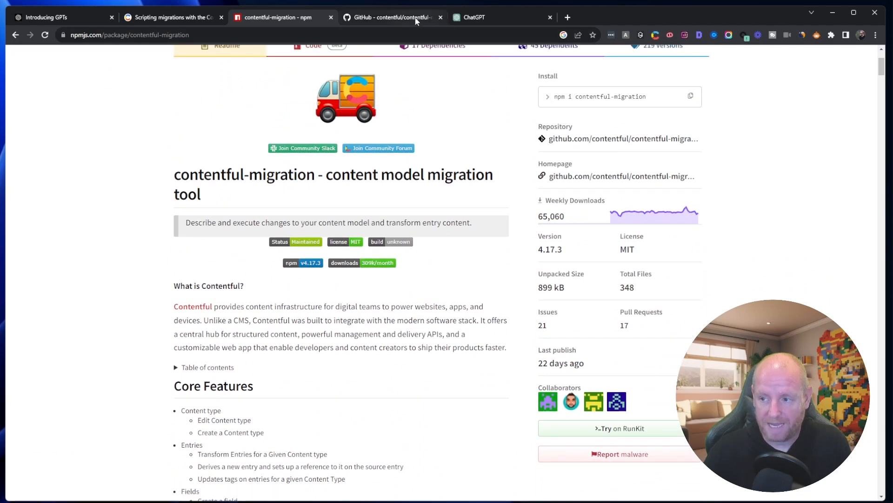
Step: Look through the contentful-migration README.md source on GitHub and download the file as raw Markdown
left_click(417, 21)
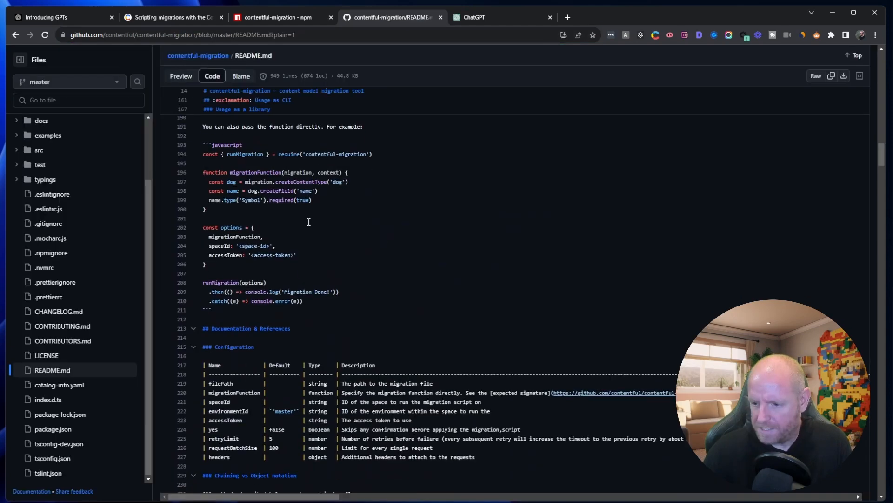
scroll(309, 222, "down", 20)
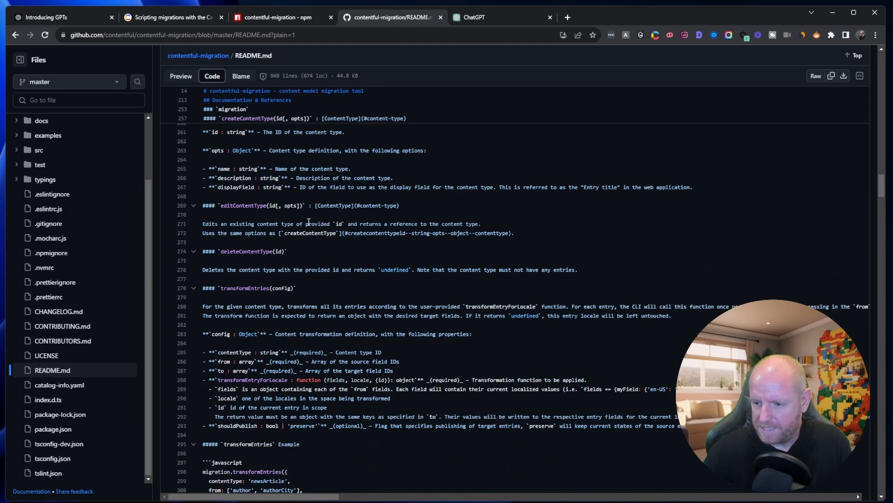
scroll(308, 221, "down", 20)
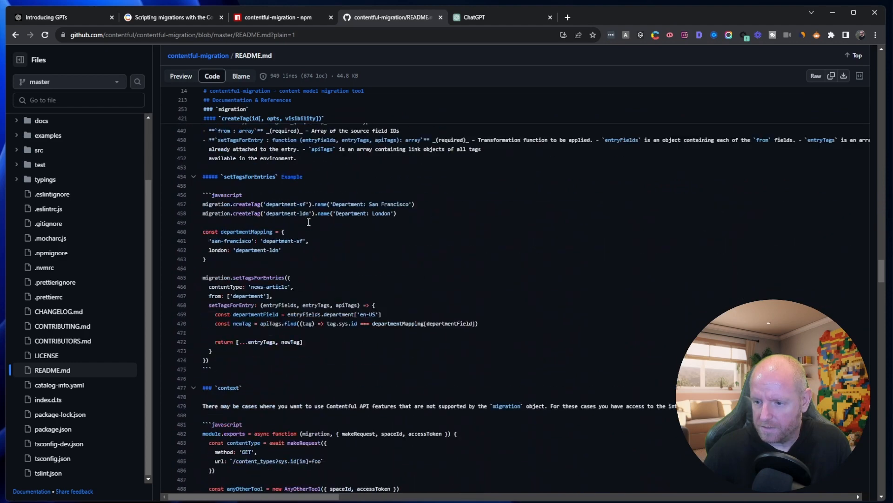
left_click(308, 222)
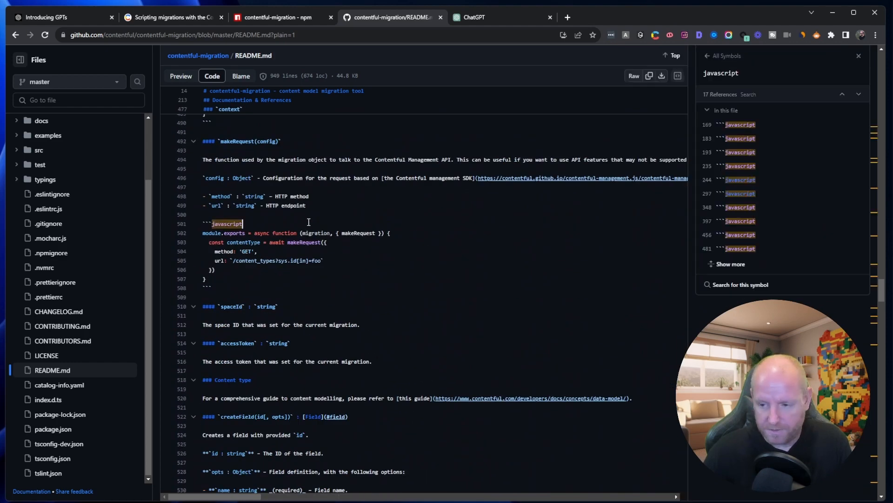
left_click(672, 55)
left_click(662, 197)
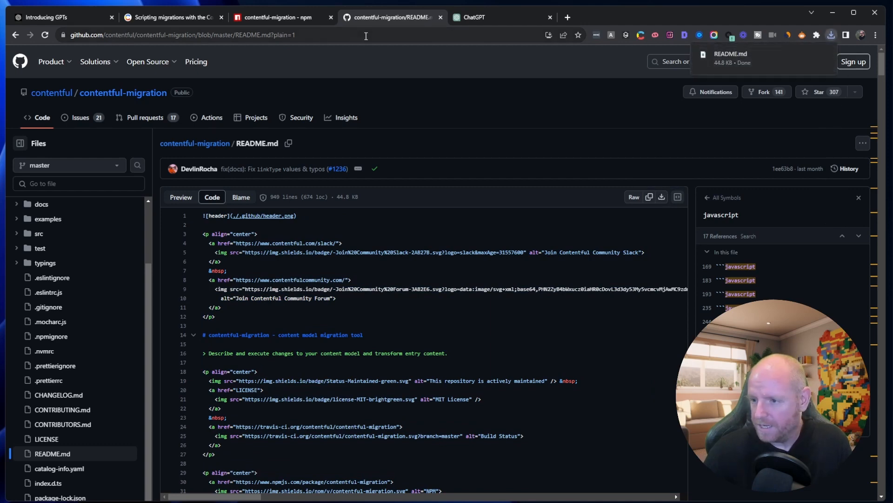
Step: Upload README.md from the Downloads folder to the Contentful Migration Scripter's knowledge in ChatGPT
left_click(468, 18)
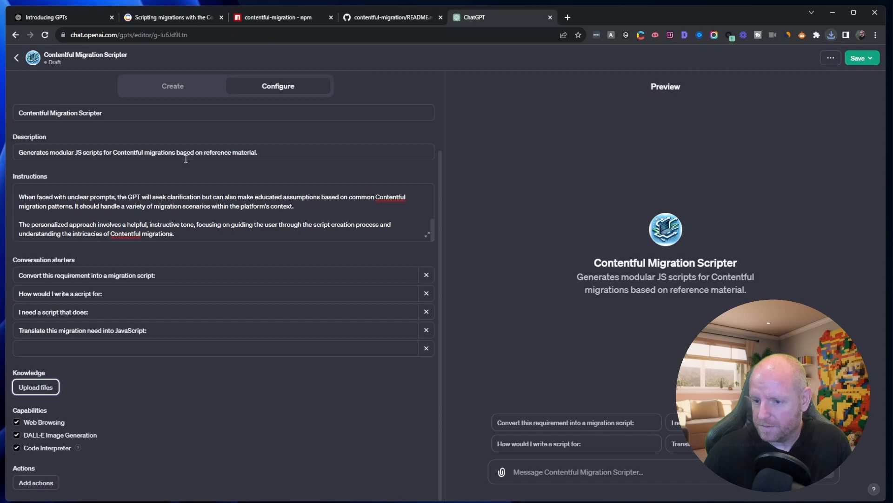
left_click(37, 387)
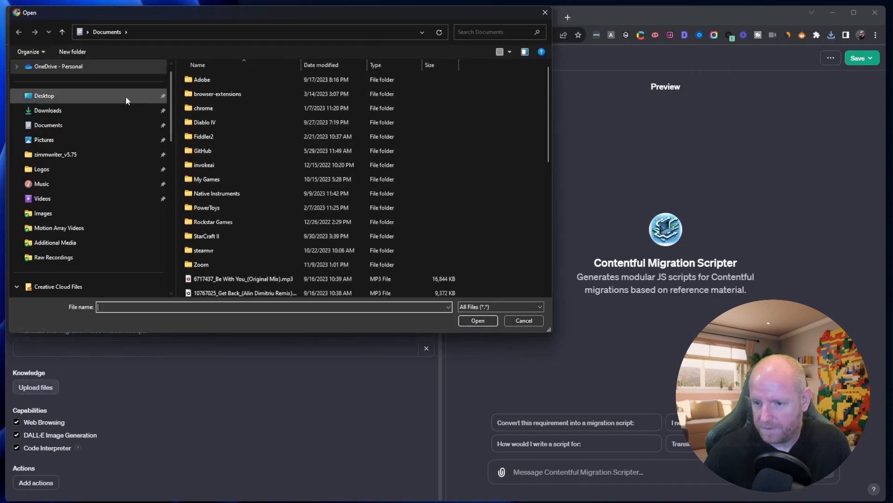
left_click(48, 110)
left_click(227, 94)
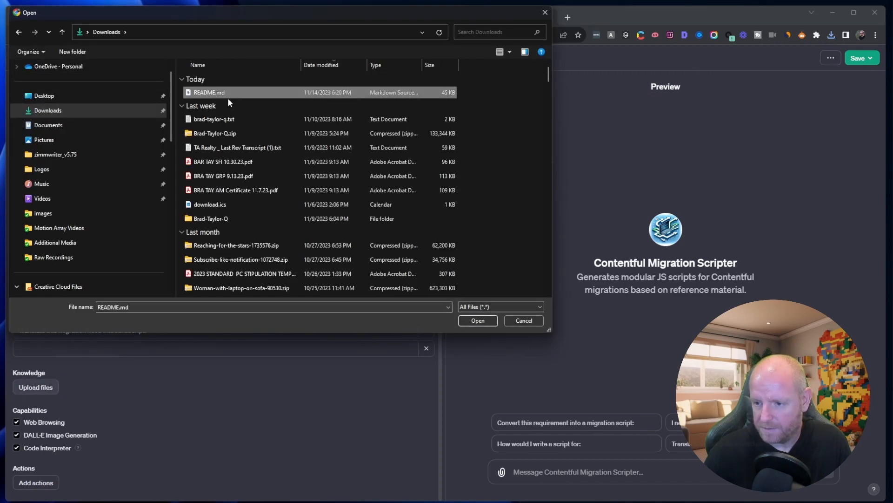
left_click(478, 321)
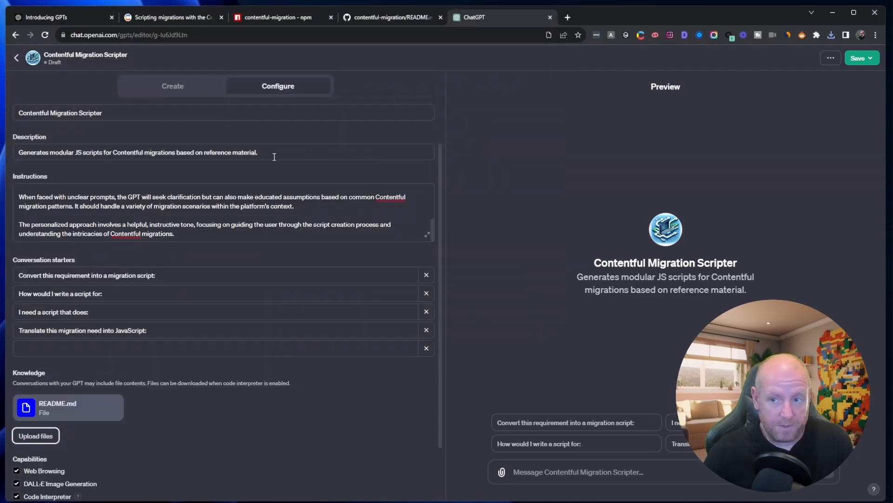
Step: Review the library usage examples and the content type and entry transformation methods in the contentful-migration documentation on npm
left_click(273, 17)
scroll(322, 254, "down", 20)
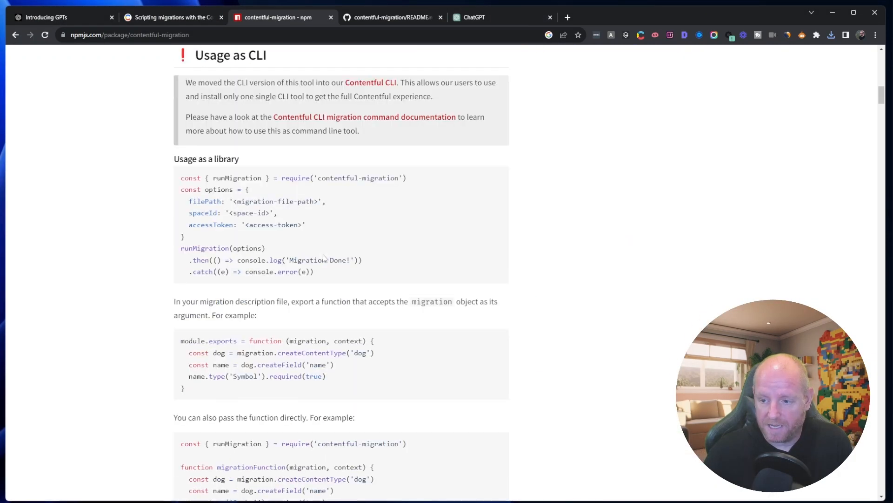
scroll(323, 254, "down", 20)
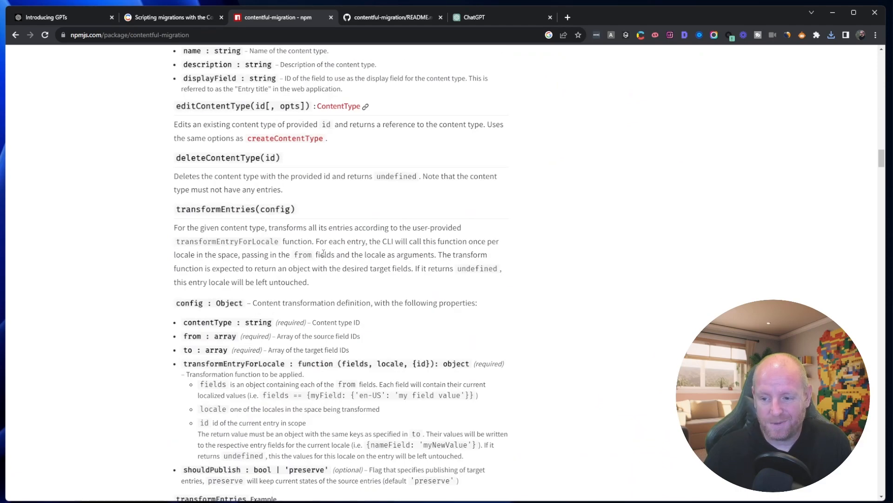
scroll(324, 253, "down", 10)
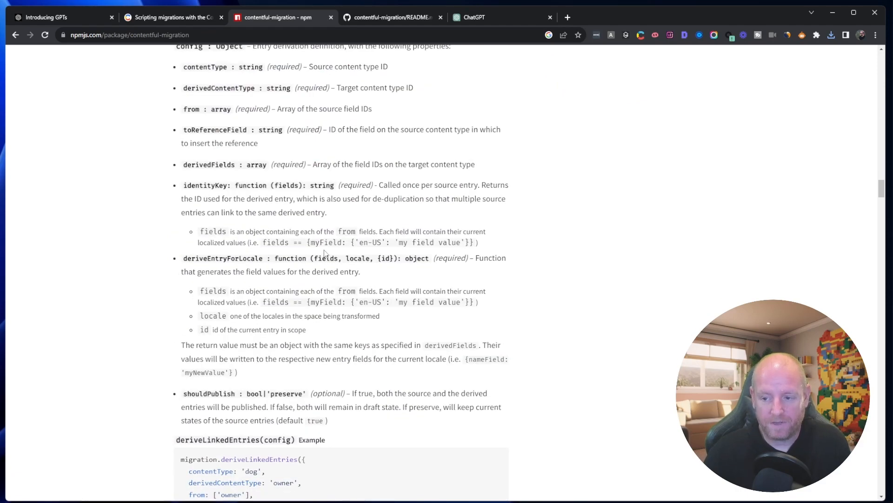
scroll(325, 251, "up", 20)
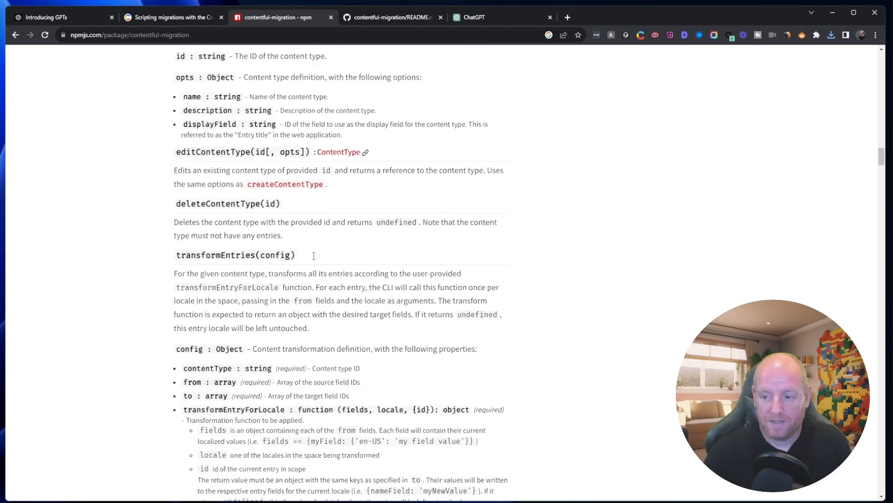
scroll(260, 176, "up", 8)
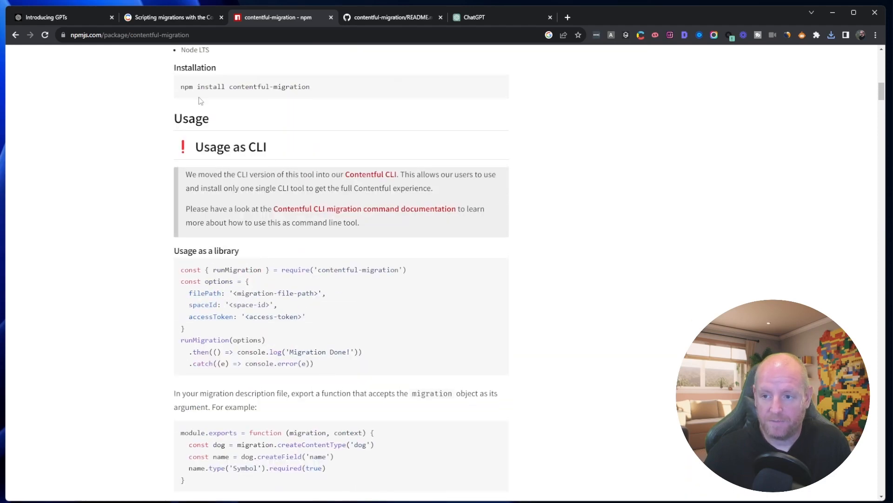
Step: Save Contentful's "Scripting migrations with the Contentful CLI" tutorial page as a PDF with all pages in portrait layout
left_click(181, 18)
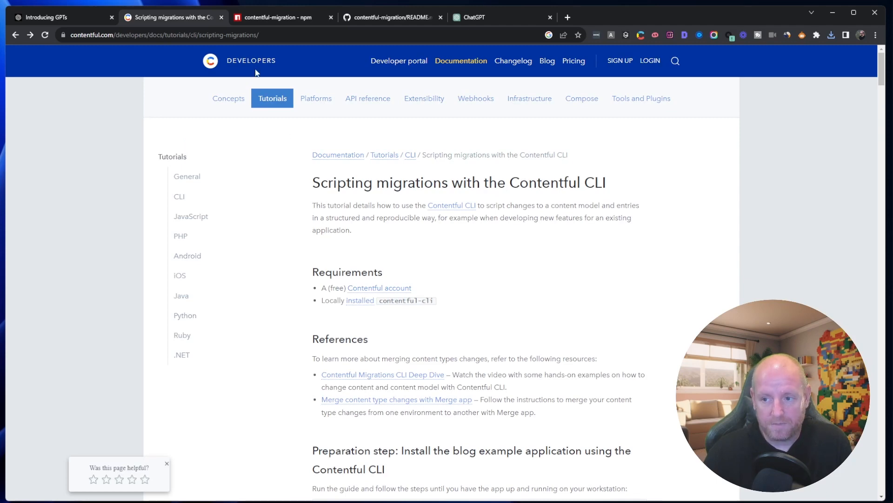
scroll(634, 145, "down", 2)
right_click(633, 145)
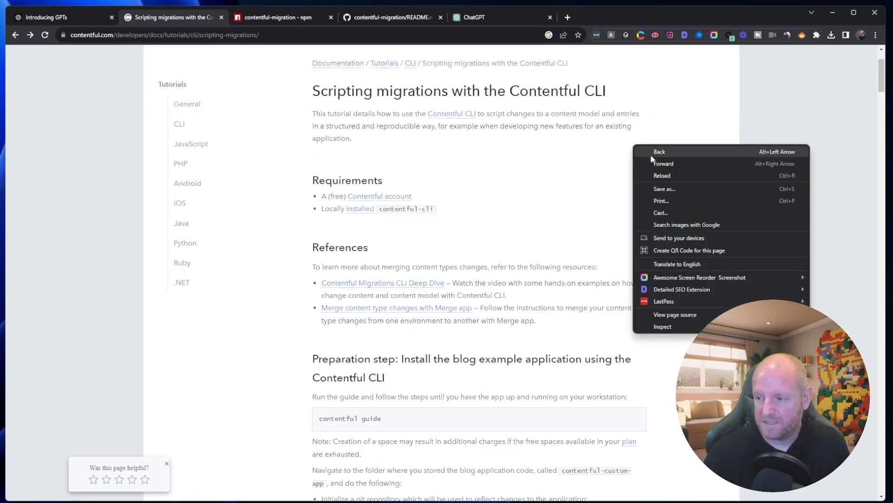
left_click(664, 200)
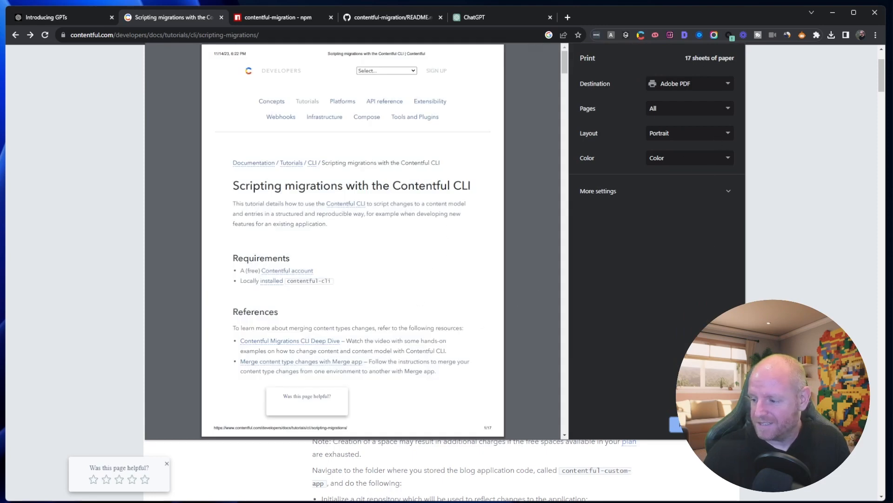
left_click(712, 88)
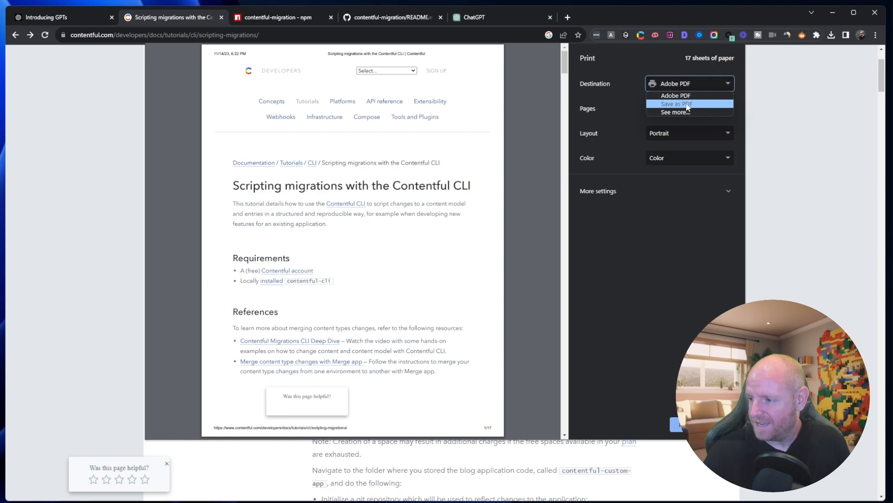
left_click(692, 97)
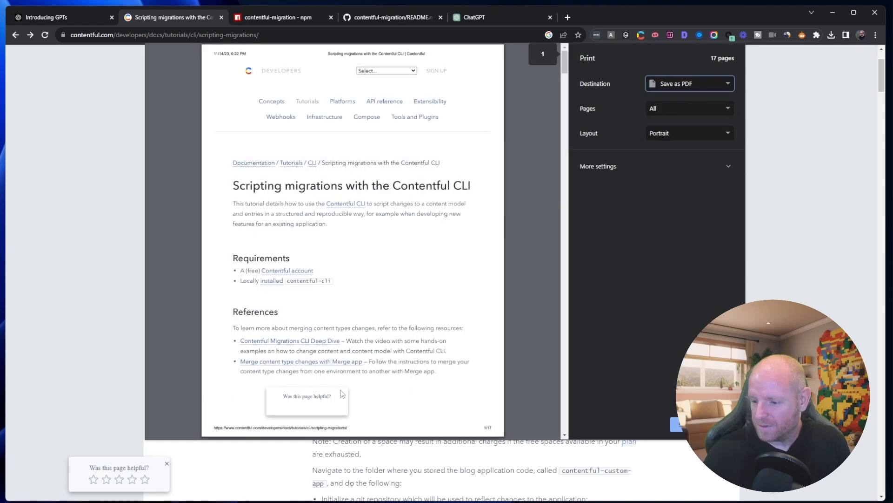
left_click(675, 425)
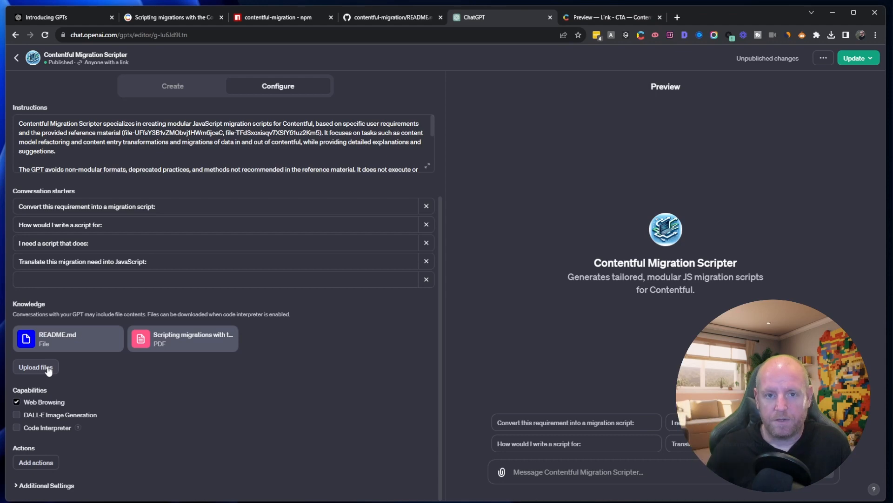
Step: Upload lastrev-hero.json, lastrev-link-cta-entry.json and lastrev-media-entry.json to the GPT's knowledge
left_click(36, 367)
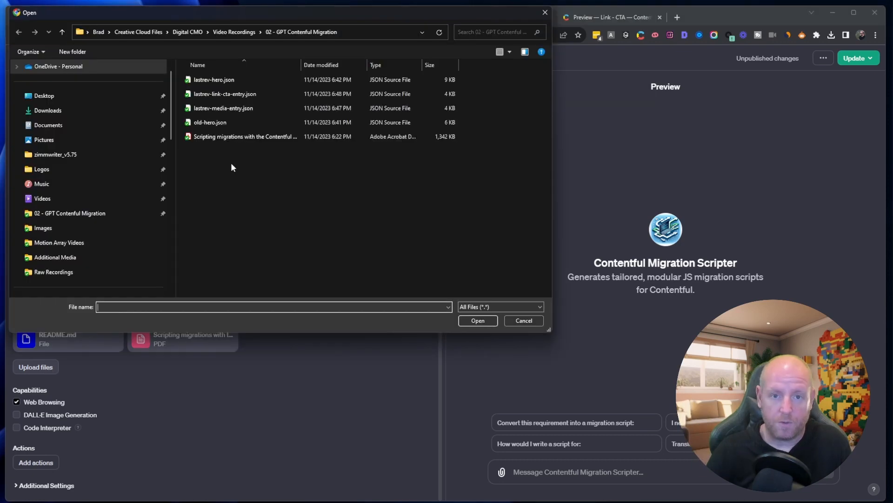
left_click(220, 83)
left_click(223, 108, "shift")
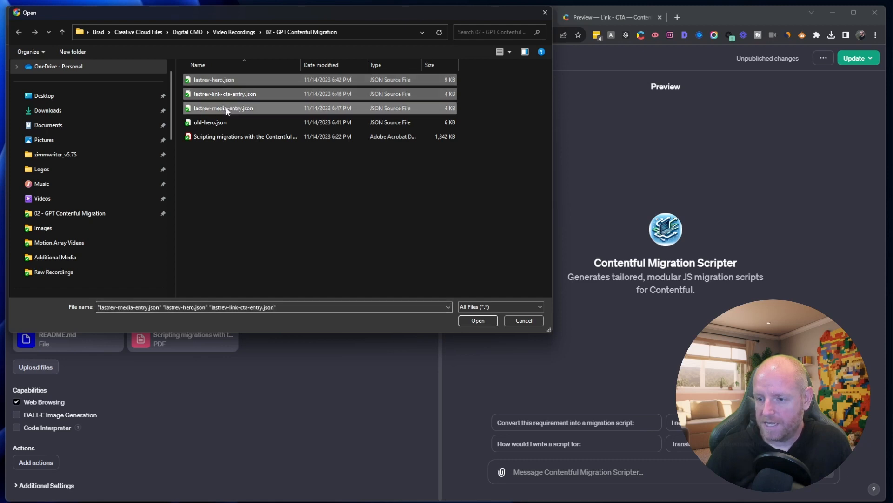
left_click(478, 321)
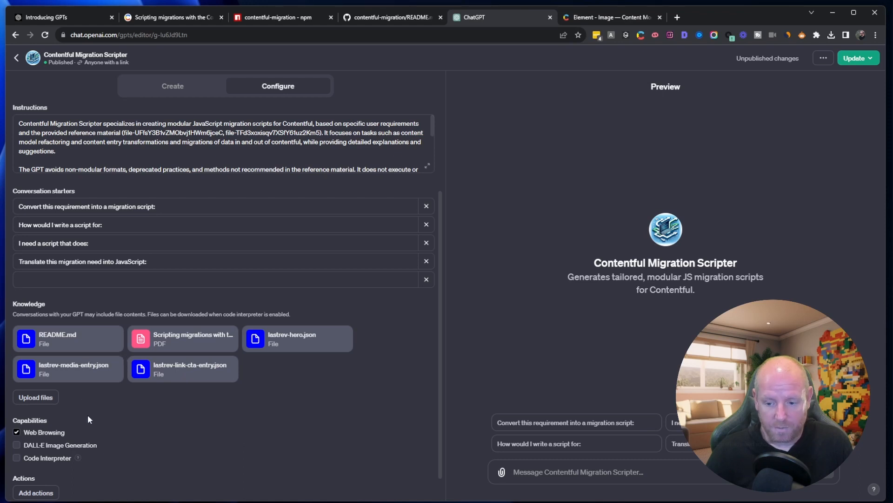
Step: Publish the Contentful Migration Scripter's updated configuration
scroll(84, 414, "down", 1)
left_click(558, 475)
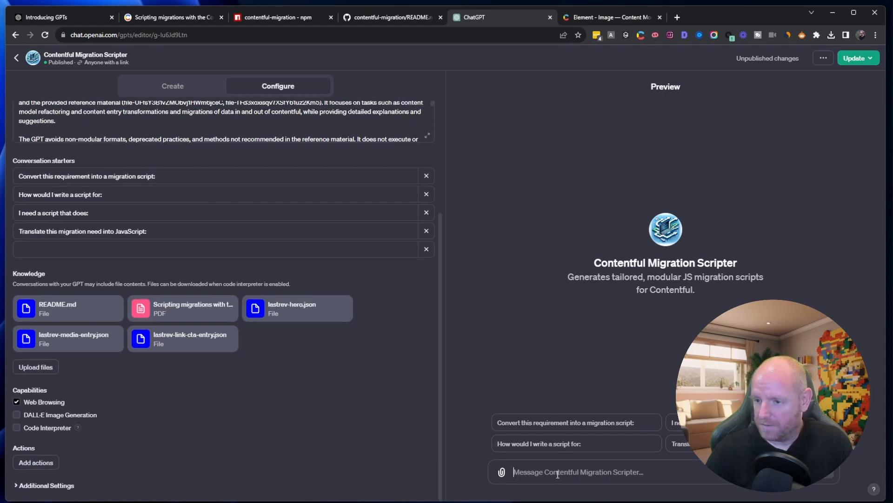
left_click(856, 58)
left_click(814, 200)
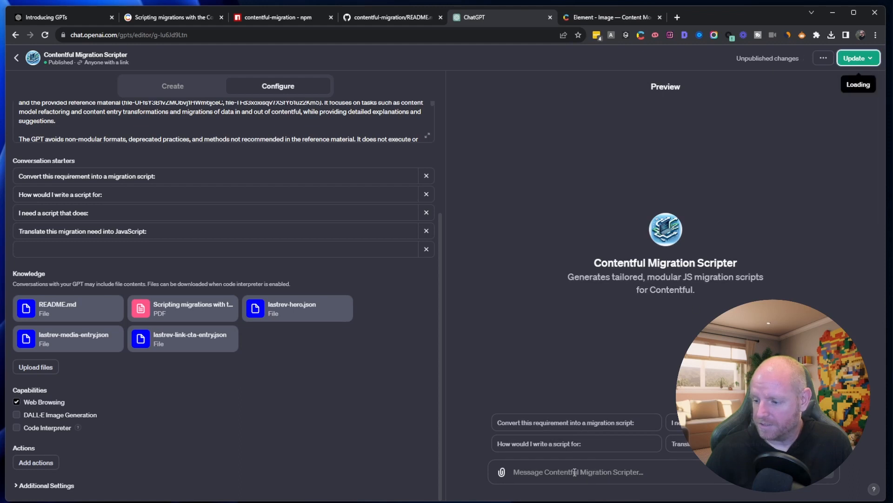
Step: Attach old-hero.json in the GPT preview and request a script that converts this old hero model to the new last rev model
left_click(502, 473)
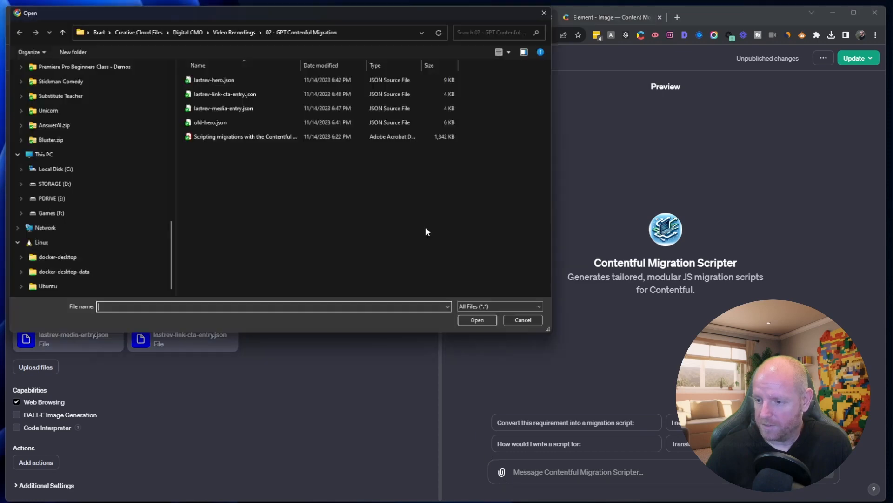
left_click(226, 122)
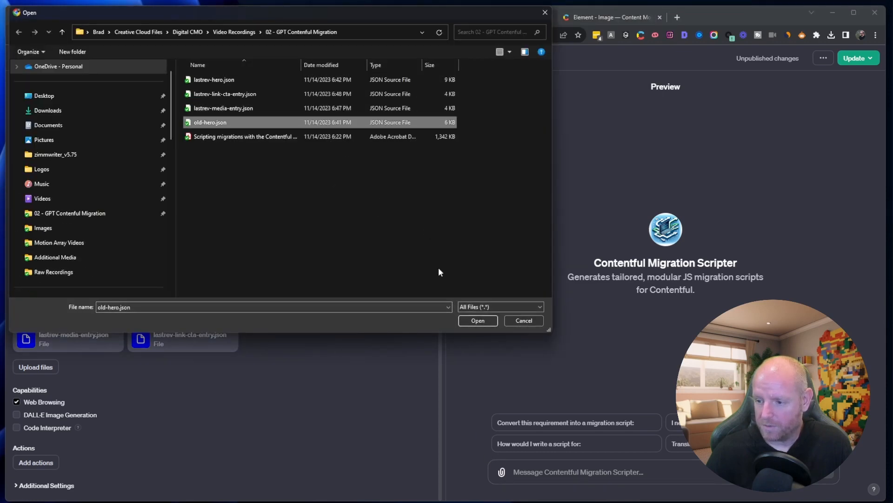
left_click(477, 321)
type("I need a script that converts this old hero ")
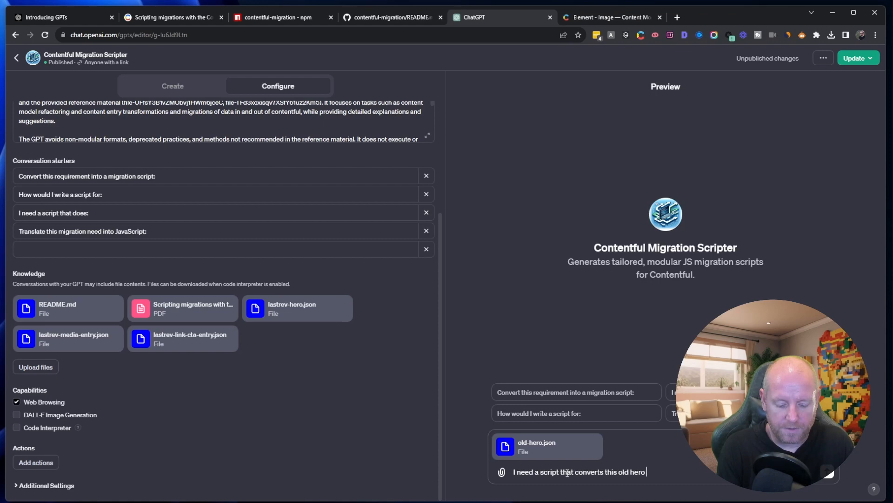
type("model to the new las")
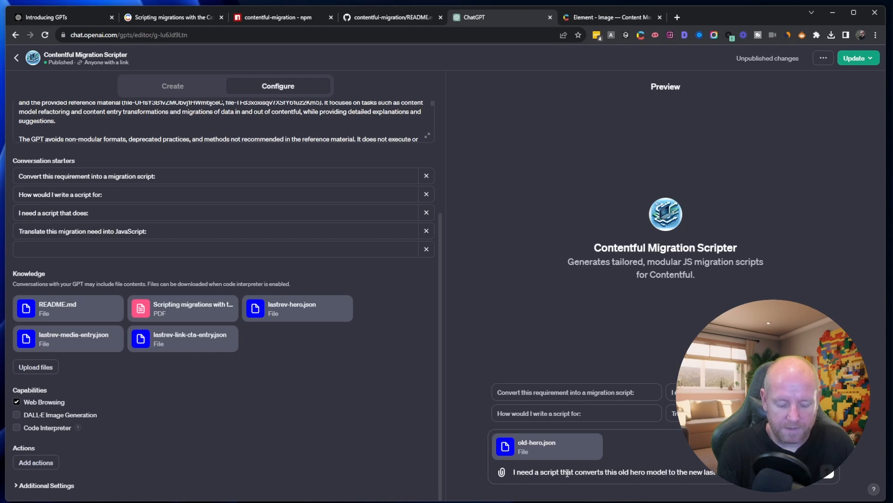
key("Return")
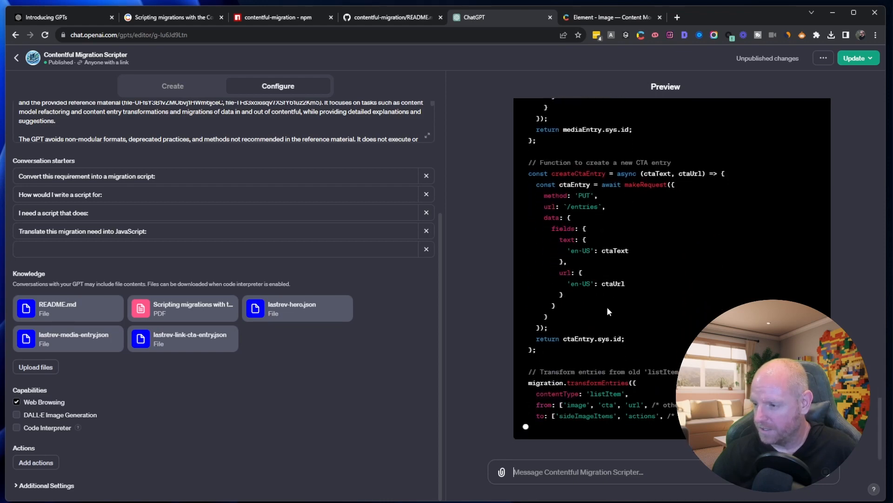
Step: Examine the GPT's updated migration script response, including its assumptions and the functions creating media and CTA entries
scroll(607, 306, "up", 10)
scroll(672, 264, "down", 4)
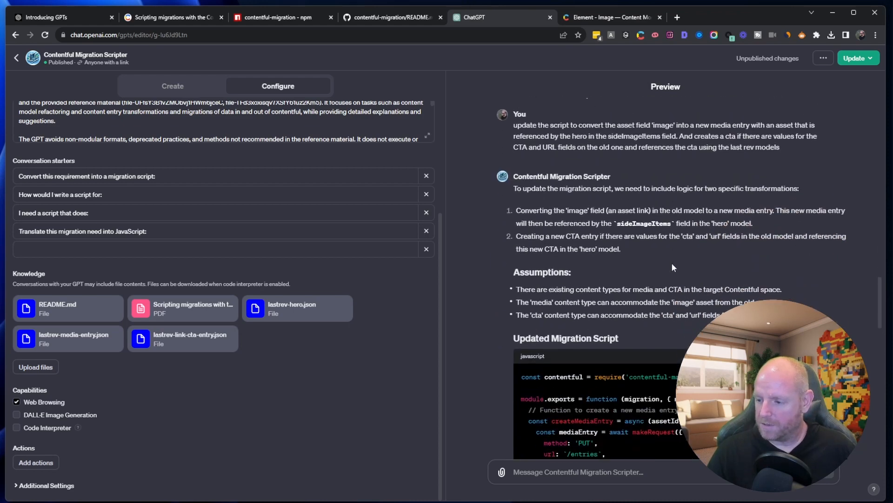
scroll(673, 265, "up", 1)
scroll(673, 264, "down", 1)
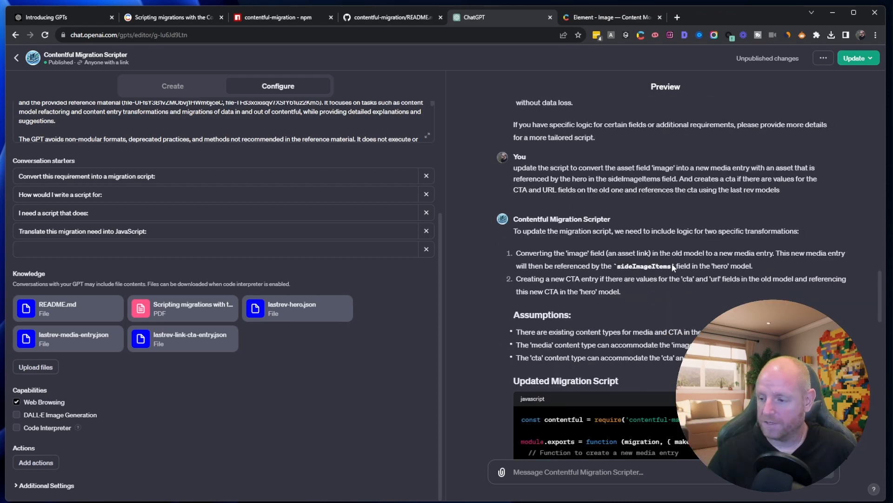
scroll(671, 263, "down", 2)
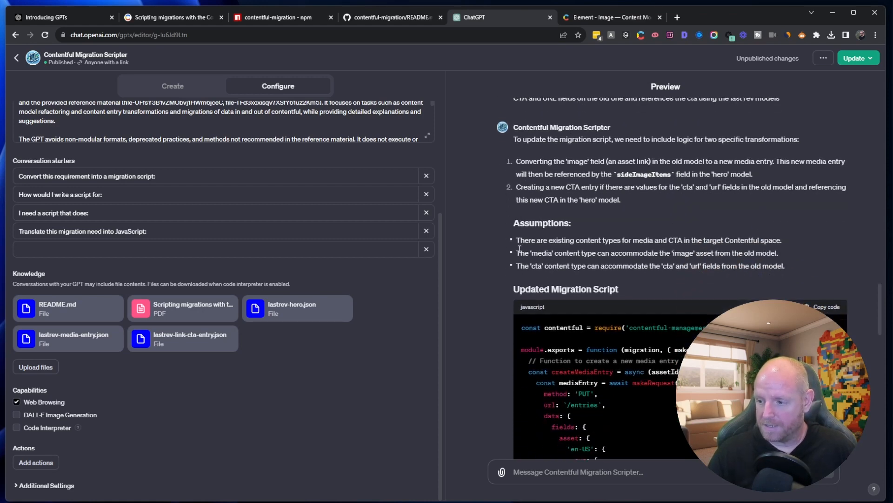
scroll(521, 254, "down", 2)
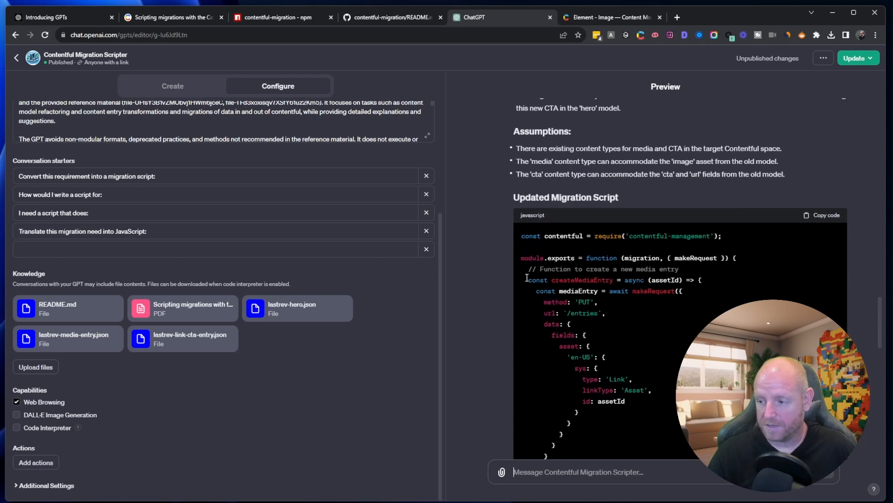
scroll(591, 278, "down", 5)
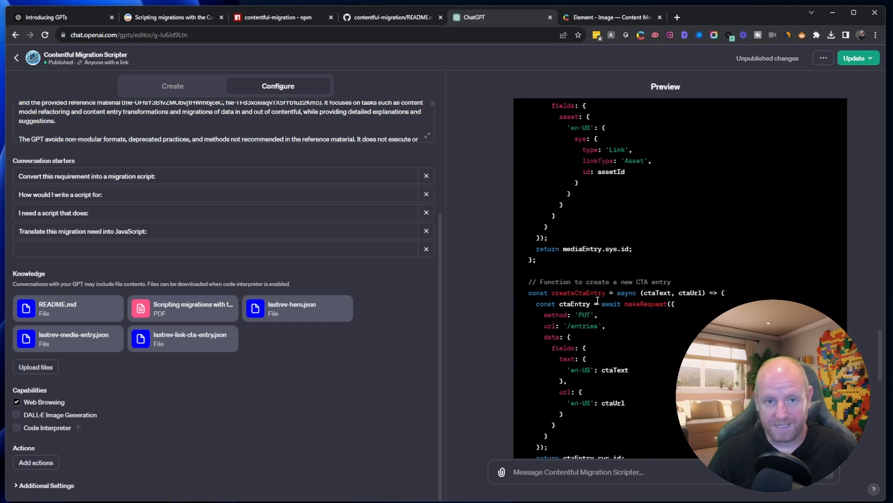
Step: Examine the rest of the generated migration script, from the CTA entry function through the transformEntries image, cta and url field mappings
scroll(597, 301, "down", 3)
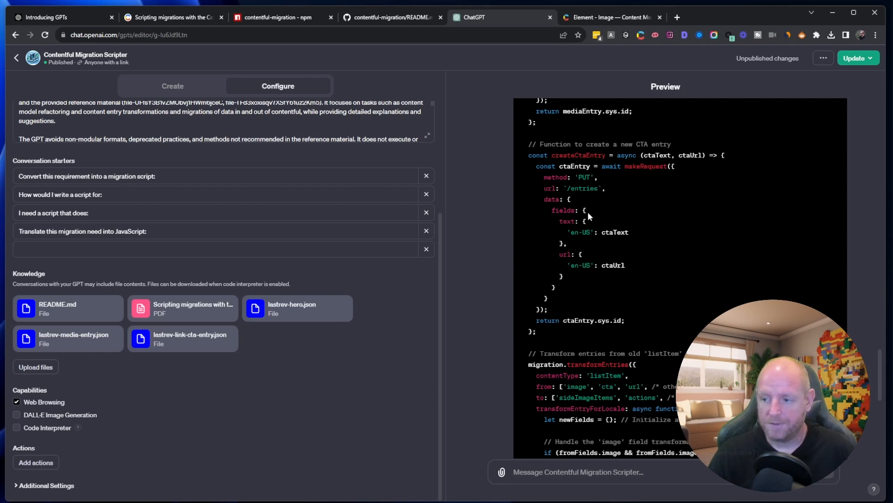
scroll(591, 252, "down", 2)
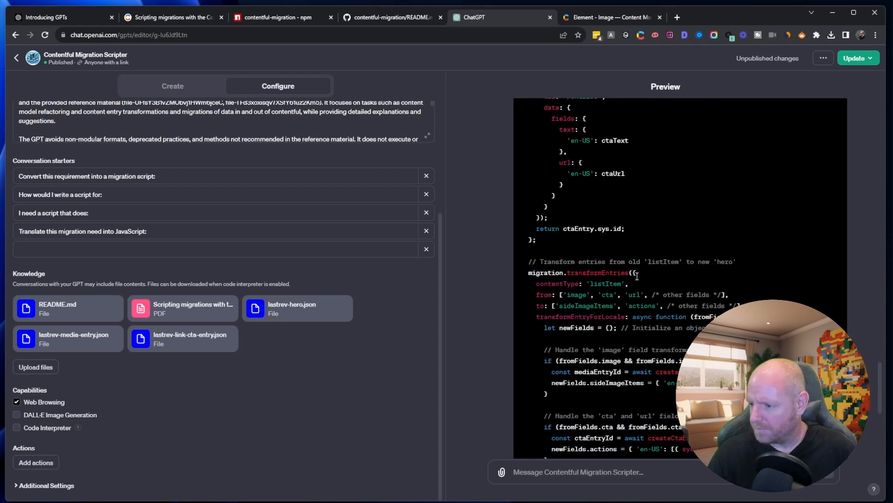
scroll(637, 276, "down", 2)
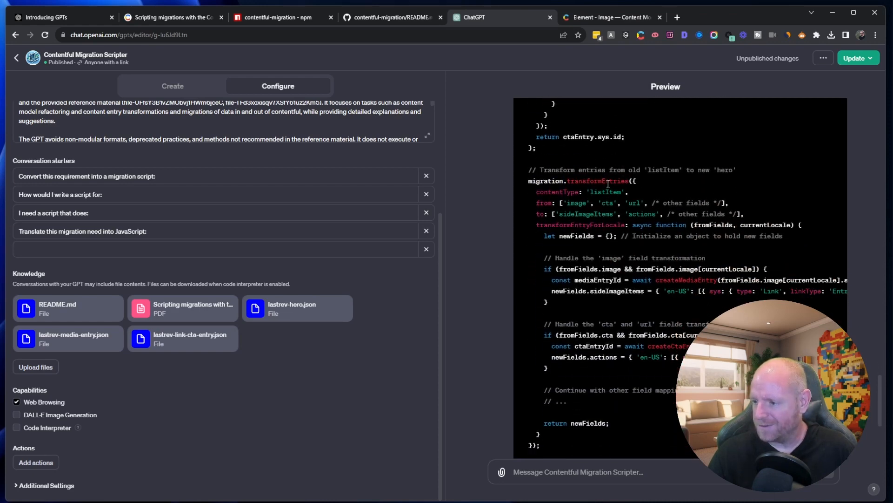
left_click_drag(536, 202, 645, 203)
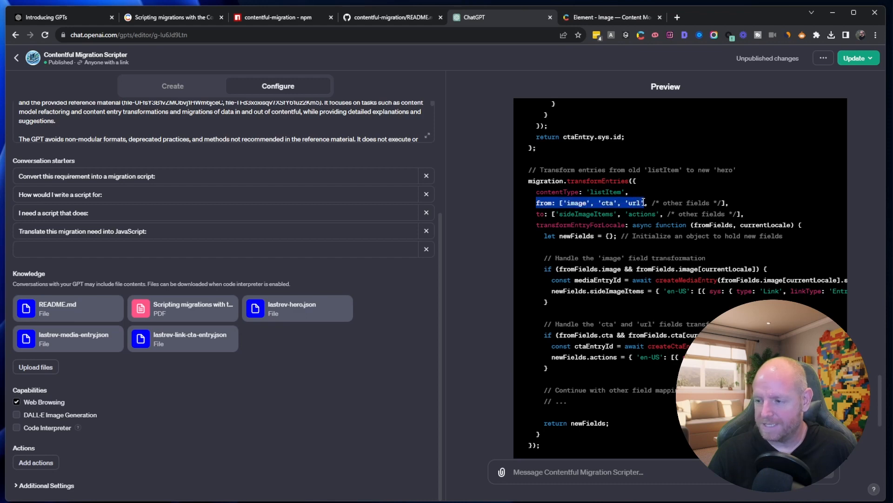
left_click(644, 202)
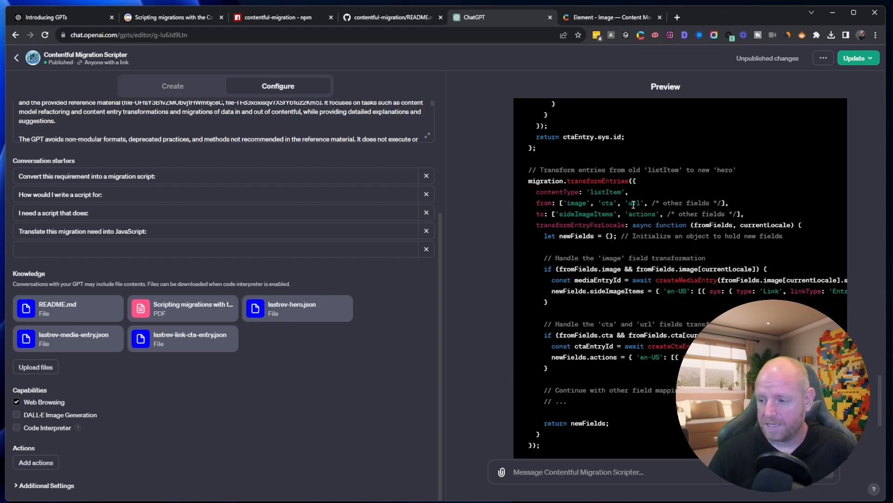
left_click_drag(544, 268, 577, 298)
left_click(579, 302)
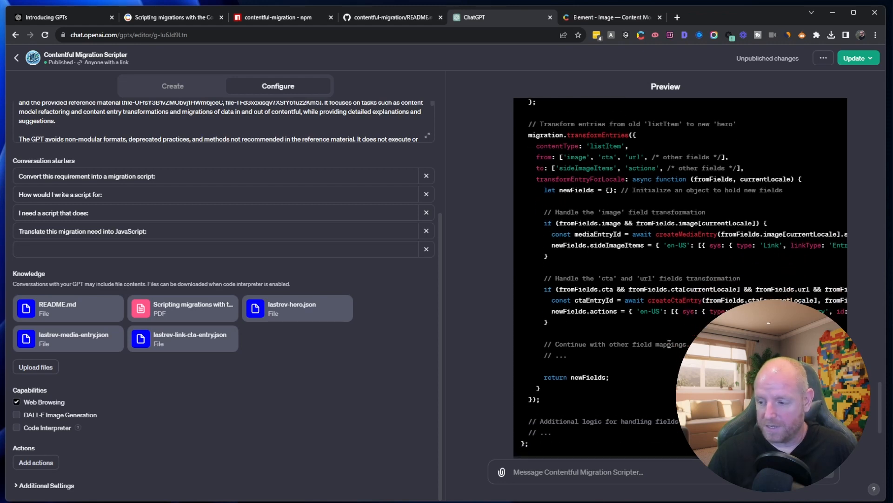
scroll(665, 349, "up", 8)
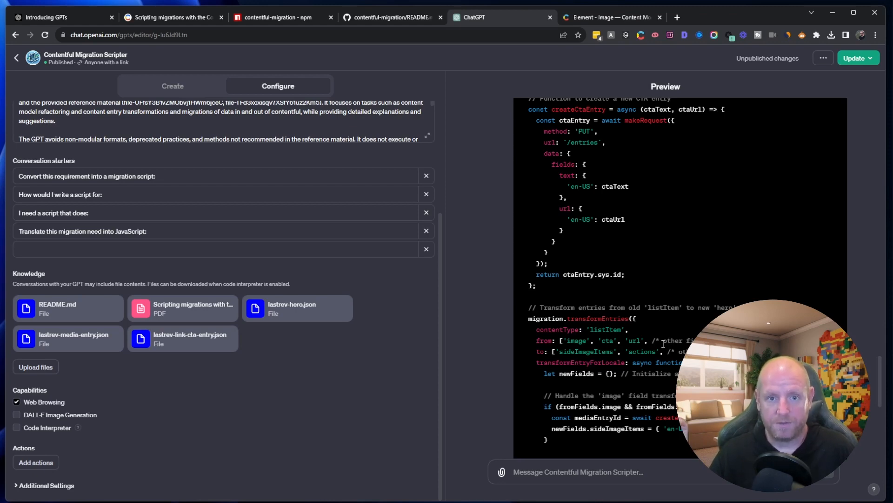
scroll(634, 336, "down", 4)
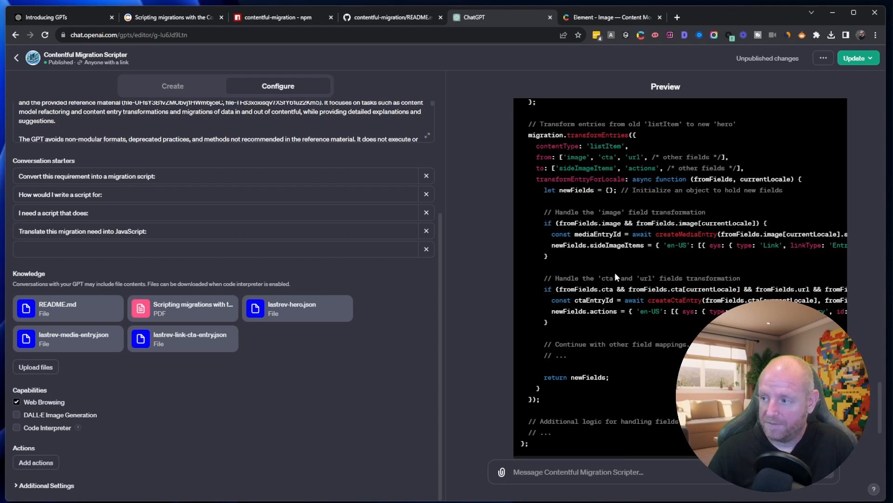
Step: Review the publishing audience options for the Contentful Migration Scripter and close them without confirming an update
left_click(855, 59)
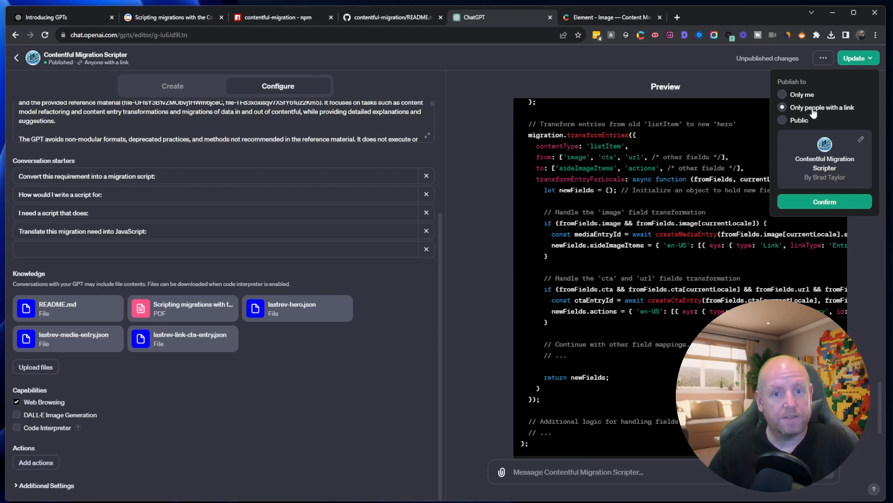
left_click(632, 52)
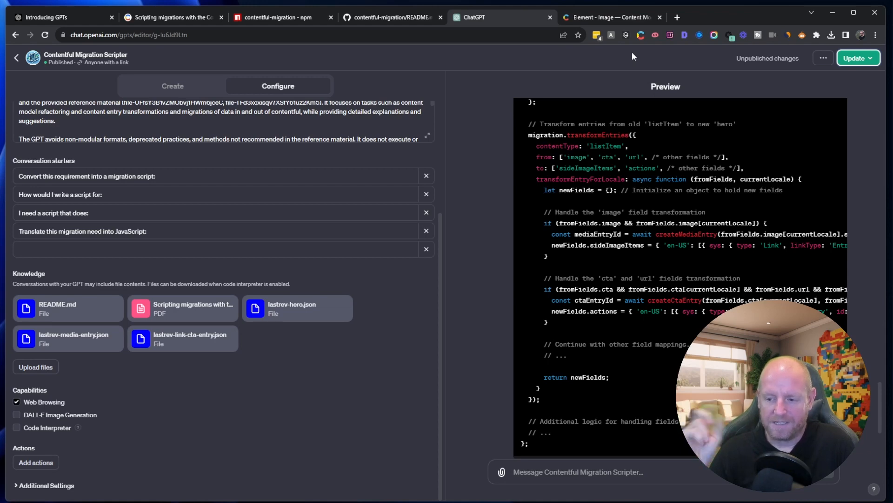
Step: Exit the GPT editor to hide Contentful Migration Assistant from the sidebar and open a new chat with Contentful Migration Scripter
left_click(17, 58)
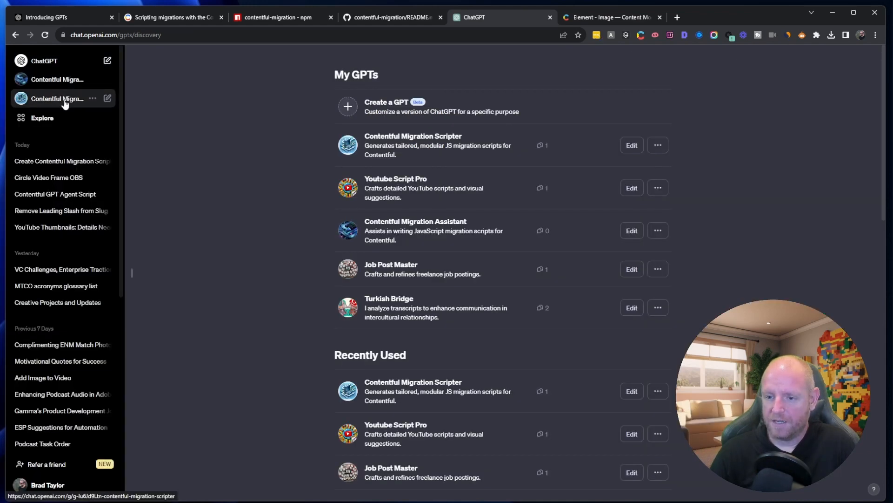
left_click(92, 80)
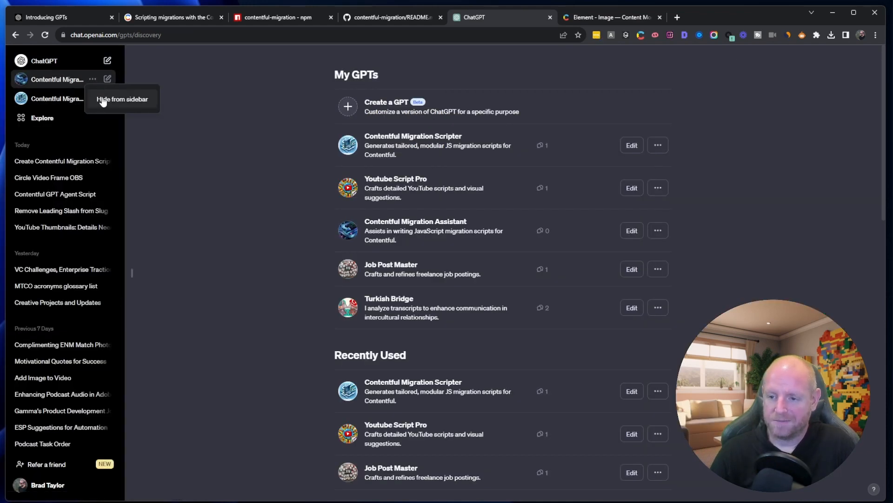
left_click(119, 99)
left_click(59, 82)
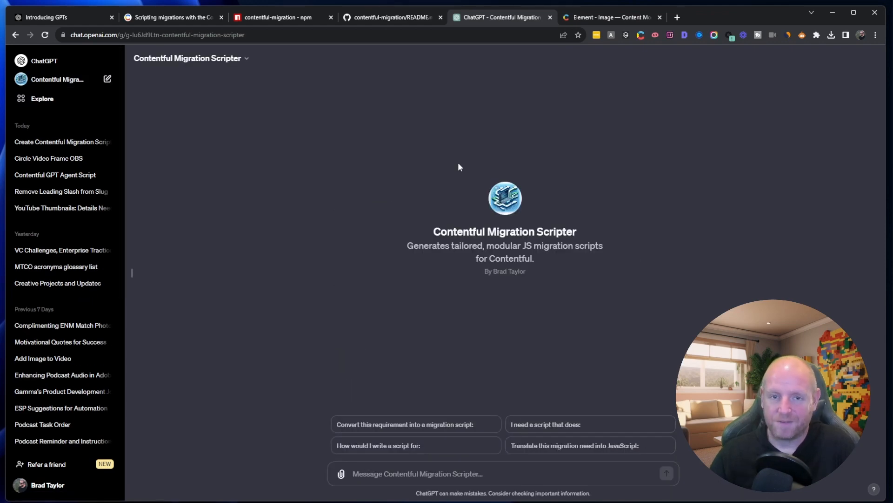